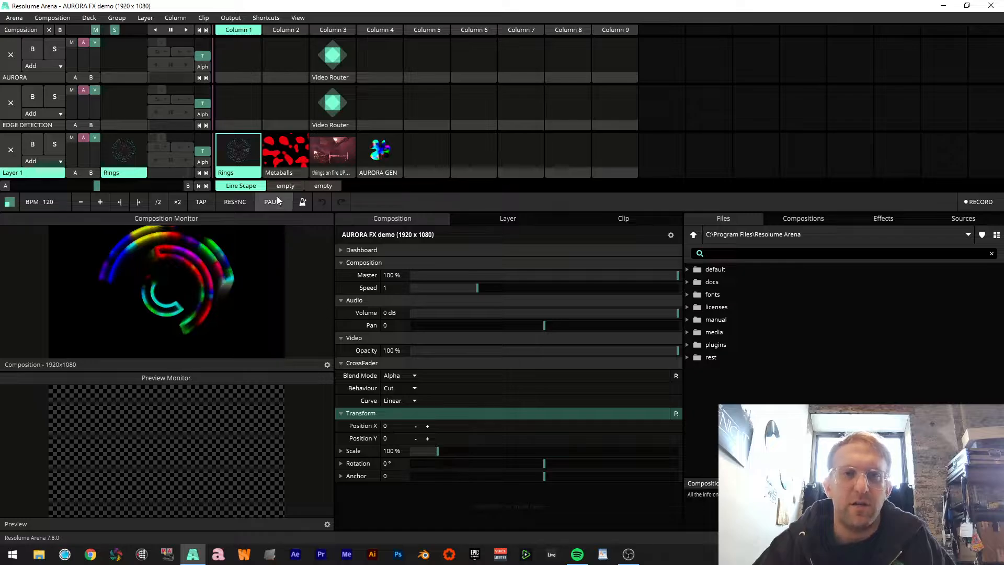
- Inspect the Rings clip's AURORA FX settings with its generator parameters collapsed, and clear Layer 1 using the empty Column 5 slot
{"action": "left_click", "coordinate": [243, 177]}
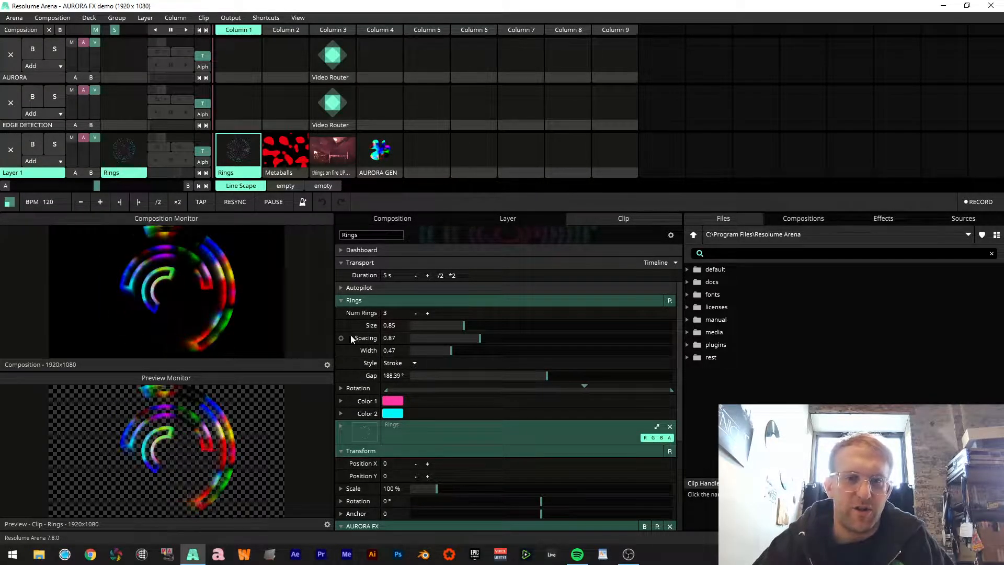
{"action": "left_click", "coordinate": [341, 301]}
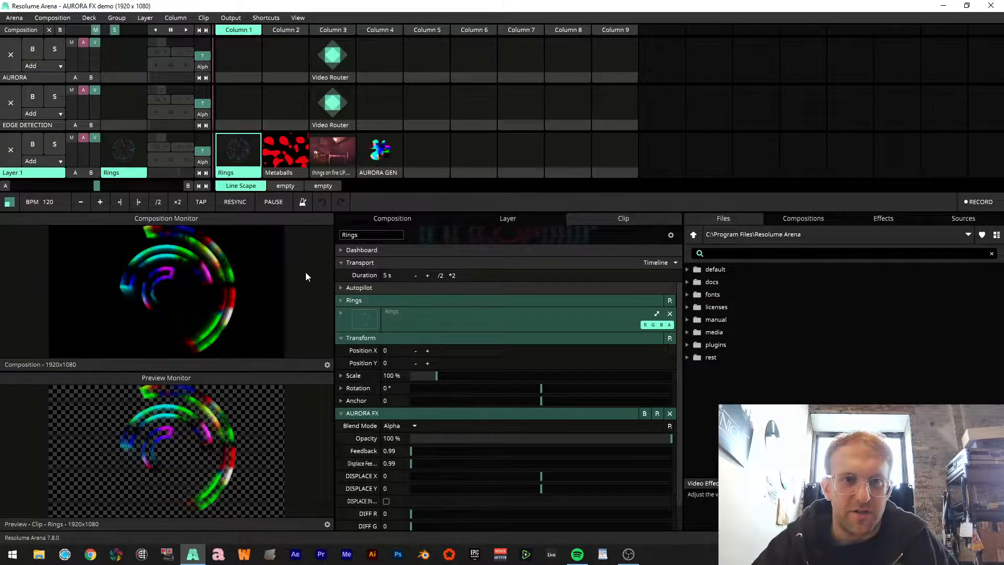
{"action": "left_click", "coordinate": [410, 155]}
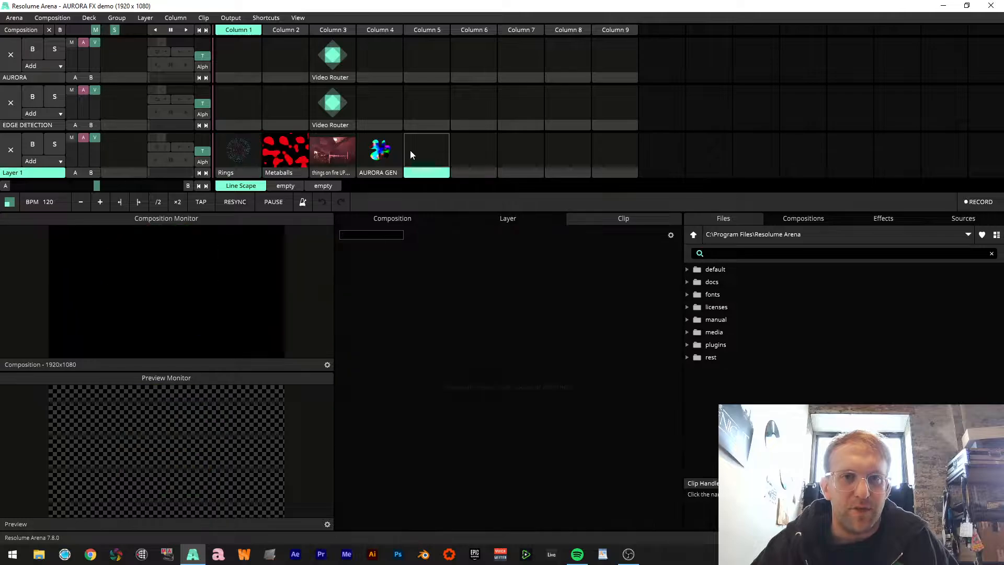
- Play the AURORA GEN clip on Layer 1, list the available sources and show the clip in the preview monitor
{"action": "left_click", "coordinate": [388, 154]}
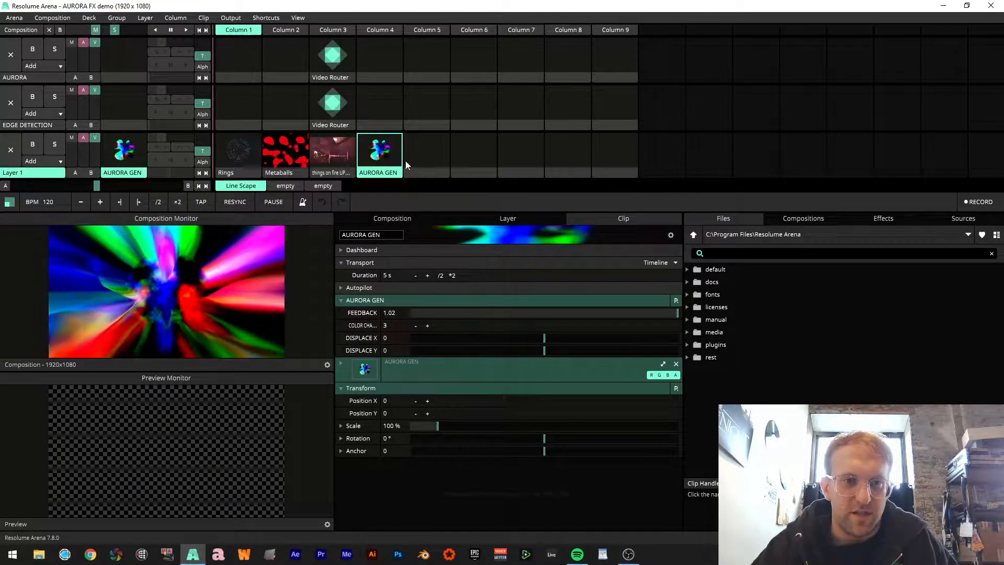
{"action": "left_click", "coordinate": [955, 219]}
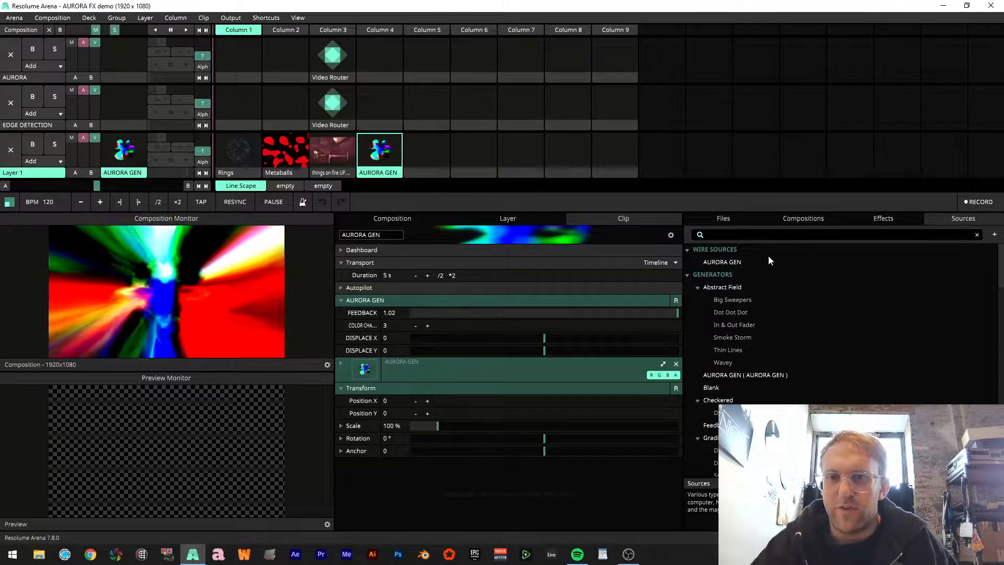
{"action": "left_click", "coordinate": [378, 173]}
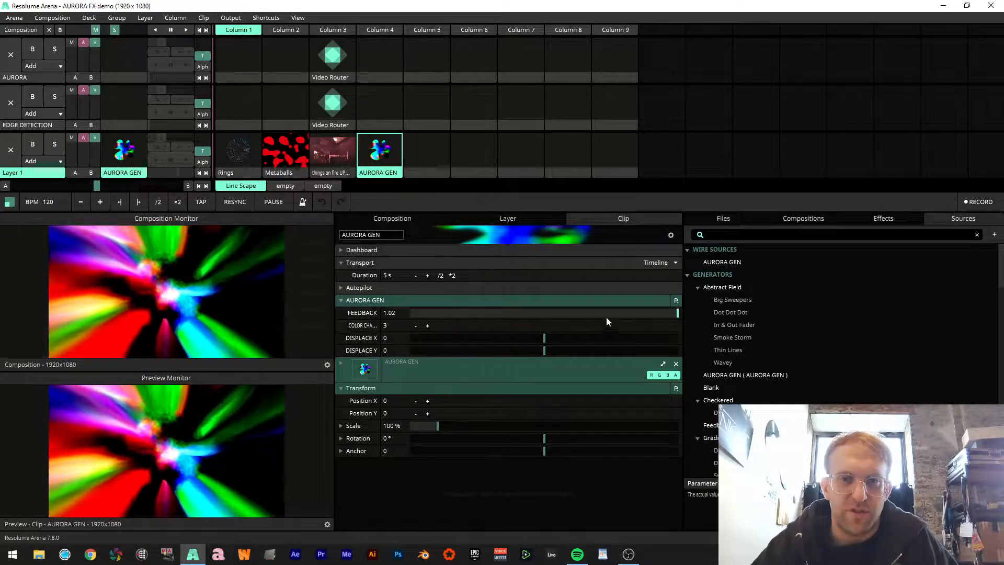
- Try AURORA GEN's feedback at 0.99 and 1.02, and its color channels at 1, 2 and 3
{"action": "left_click_drag", "start_coordinate": [677, 313], "coordinate": [381, 299]}
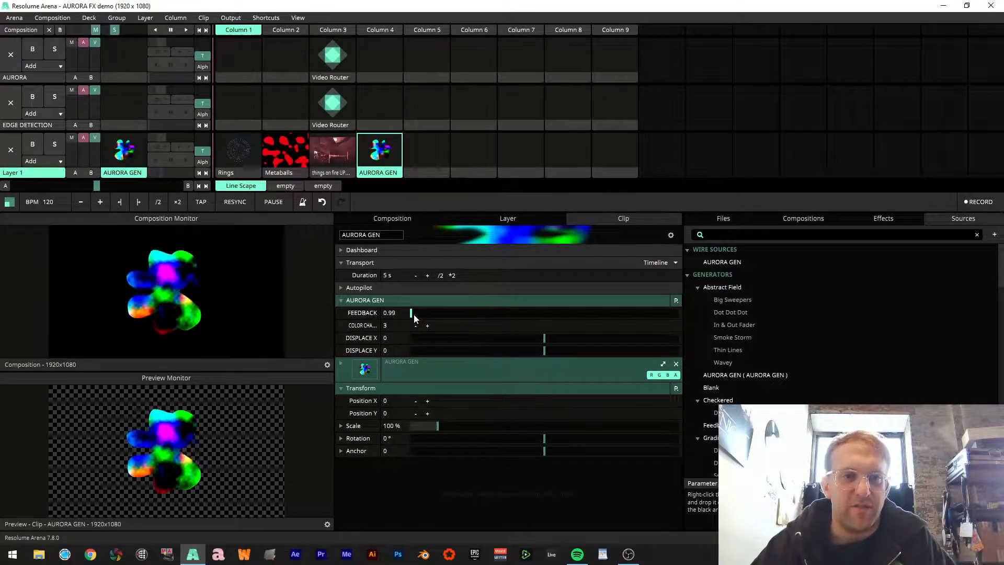
{"action": "left_click_drag", "start_coordinate": [414, 314], "coordinate": [453, 316]}
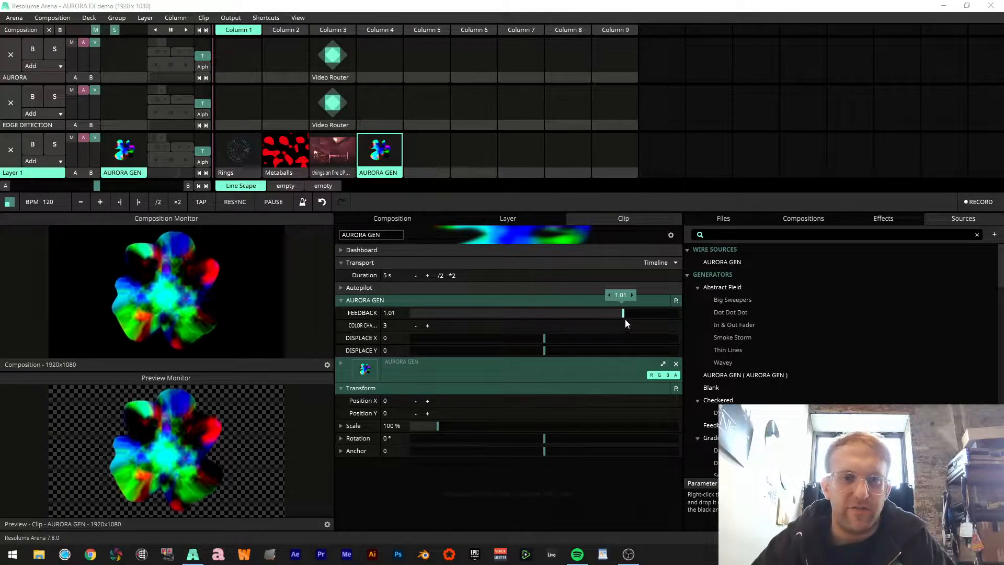
{"action": "left_click", "coordinate": [416, 325]}
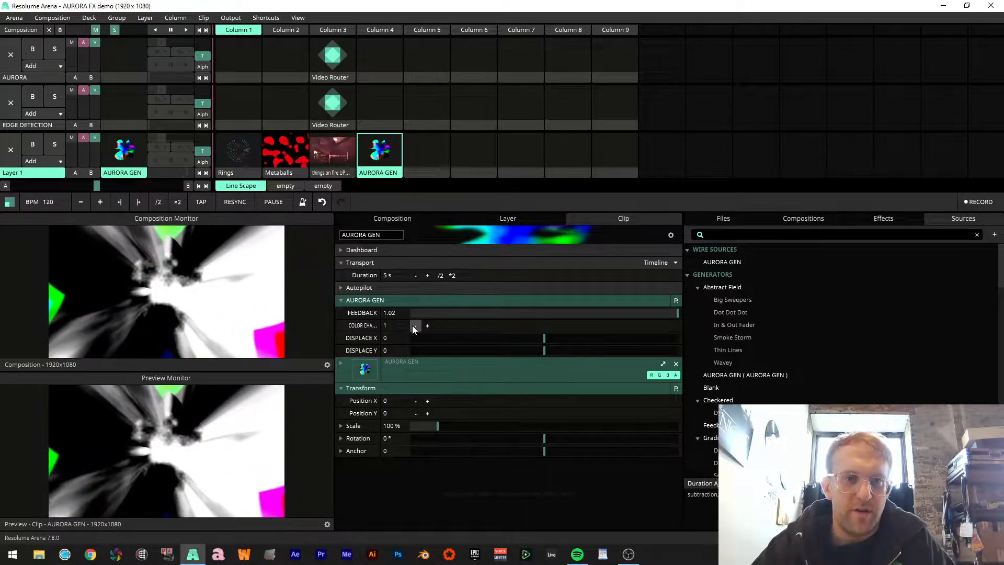
{"action": "left_click", "coordinate": [427, 330]}
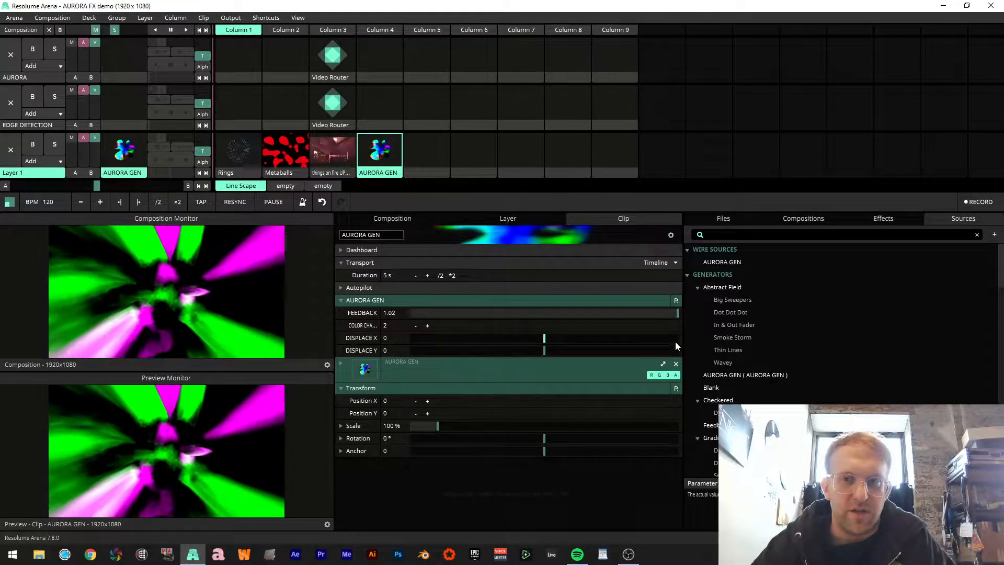
{"action": "left_click", "coordinate": [425, 327]}
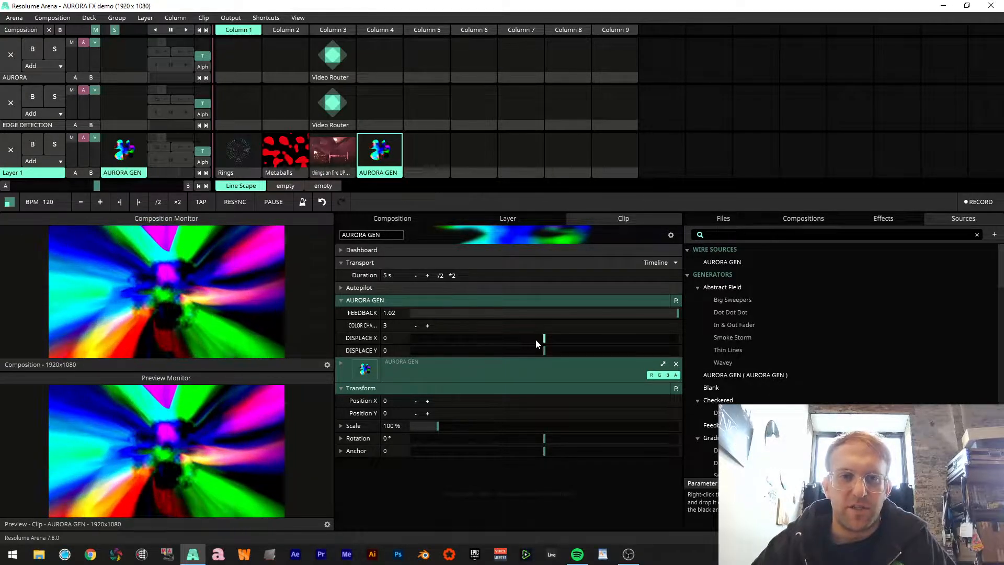
- Set AURORA GEN's Displace X to -0.82 and Displace Y to 1, and clear Layer 1 using the empty Column 5 slot
{"action": "left_click_drag", "start_coordinate": [542, 339], "coordinate": [437, 349]}
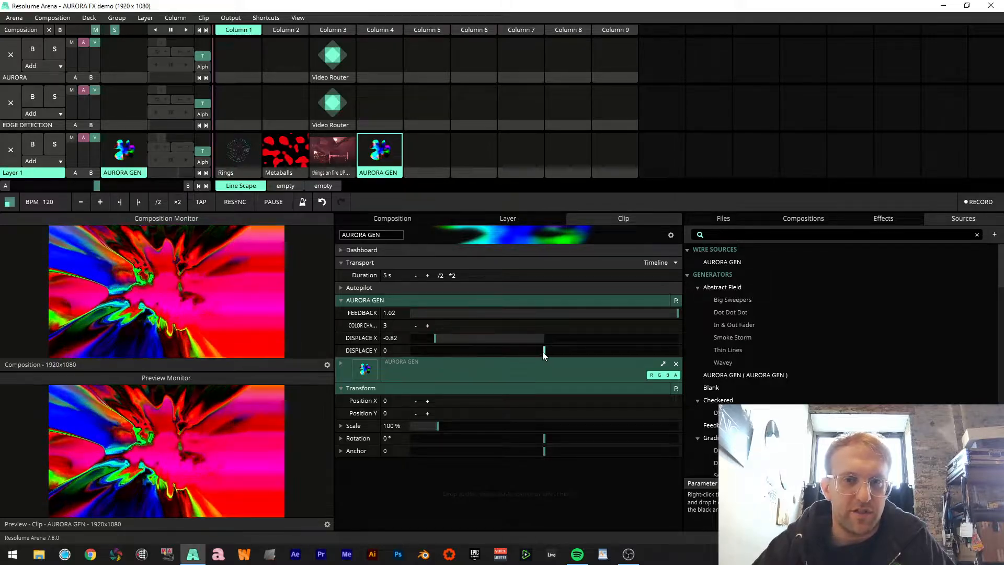
{"action": "left_click_drag", "start_coordinate": [544, 352], "coordinate": [721, 388]}
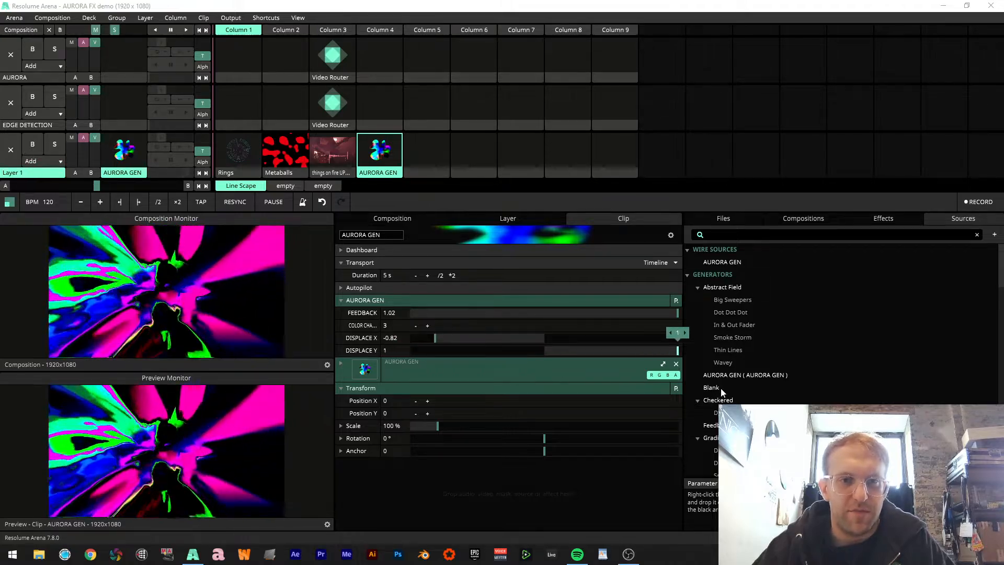
{"action": "left_click", "coordinate": [436, 149]}
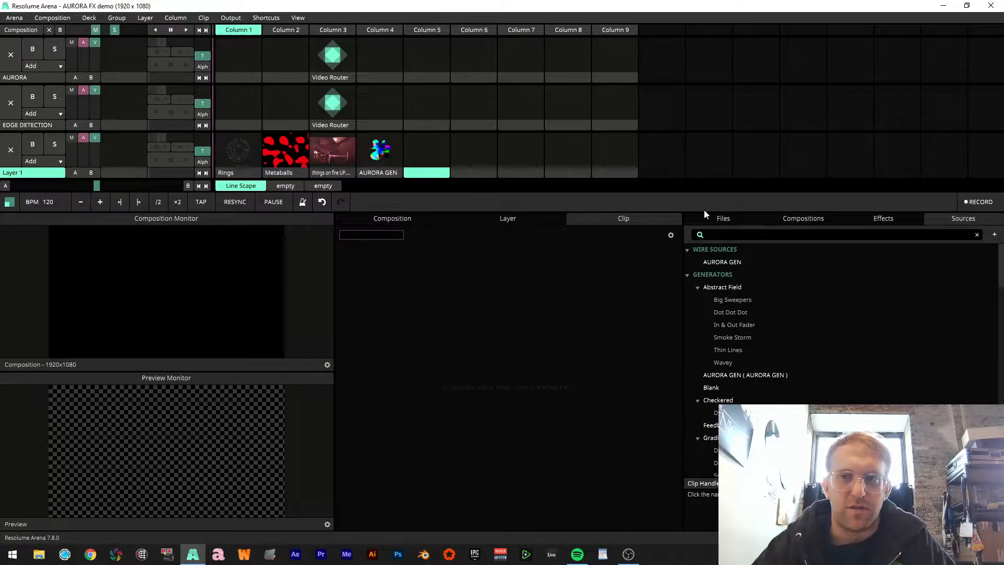
- List the available effects, play the Metaballs clip on Layer 1 and remove the effect already applied to it
{"action": "left_click", "coordinate": [860, 220]}
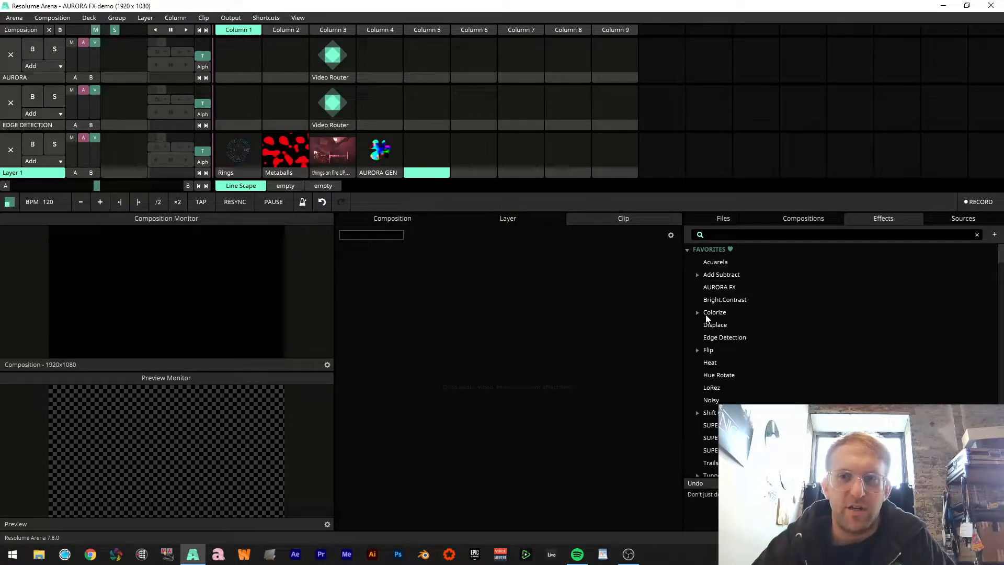
{"action": "left_click", "coordinate": [283, 158]}
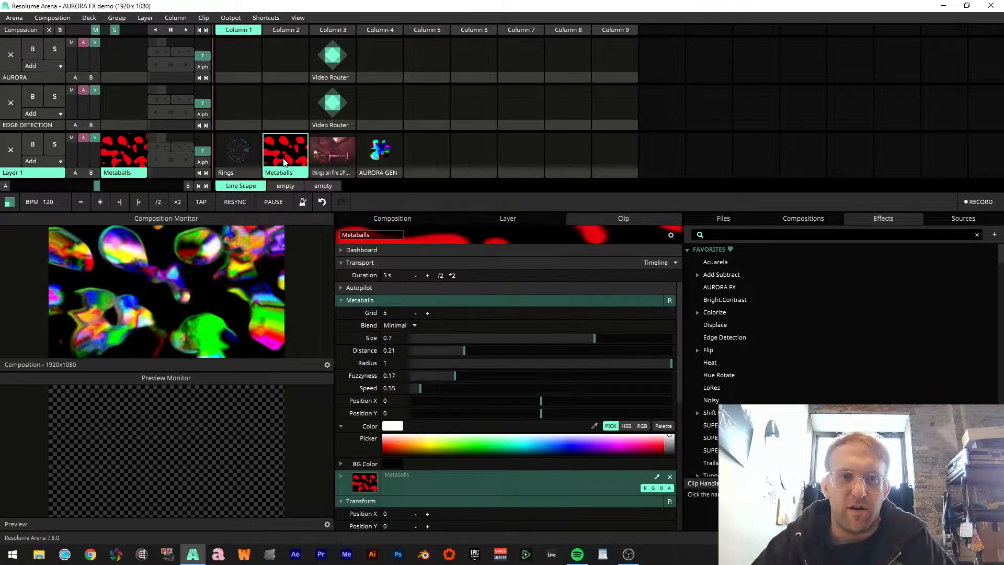
{"action": "scroll", "coordinate": [479, 473], "scroll_direction": "down", "scroll_amount": 8}
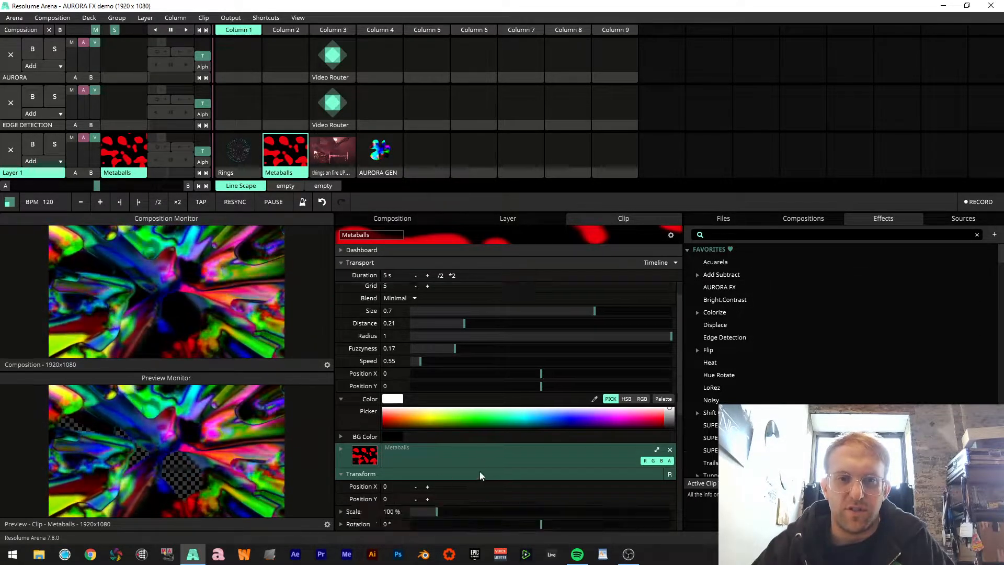
{"action": "left_click", "coordinate": [670, 311]}
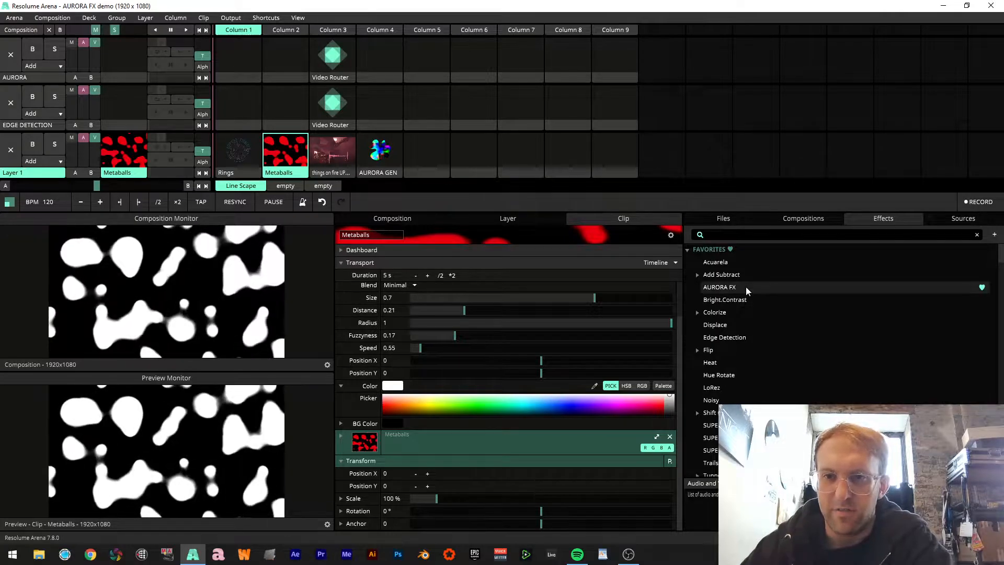
- Collapse the Metaballs clip's Transform and generator sections and add the AURORA FX effect to the clip
{"action": "left_click", "coordinate": [341, 461]}
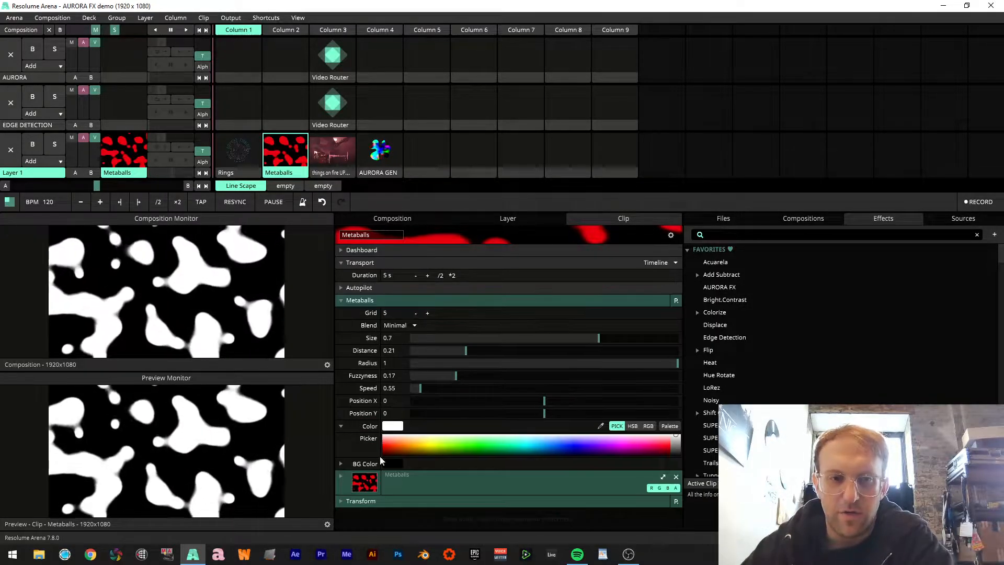
{"action": "left_click", "coordinate": [341, 300]}
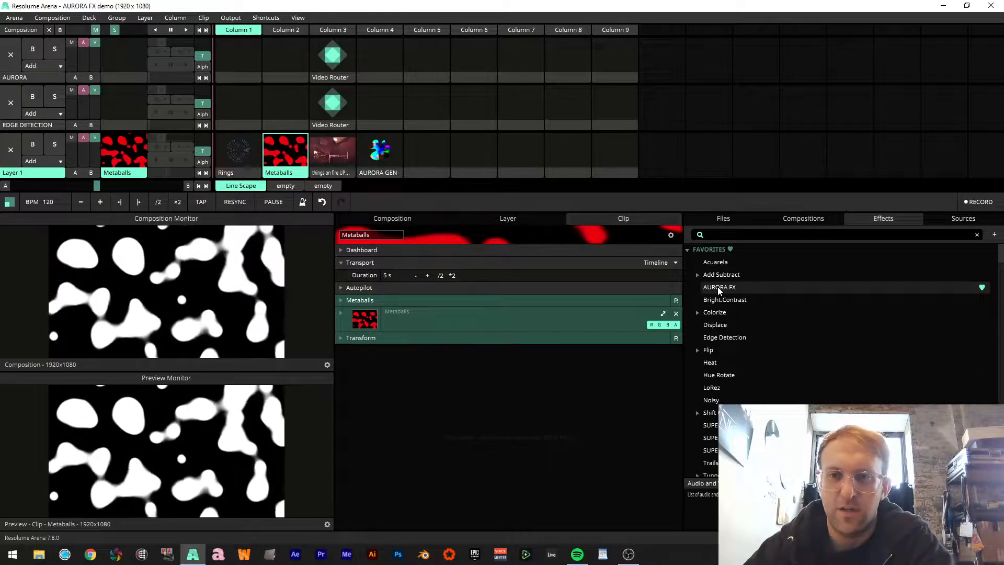
{"action": "left_click_drag", "start_coordinate": [719, 291], "coordinate": [503, 339]}
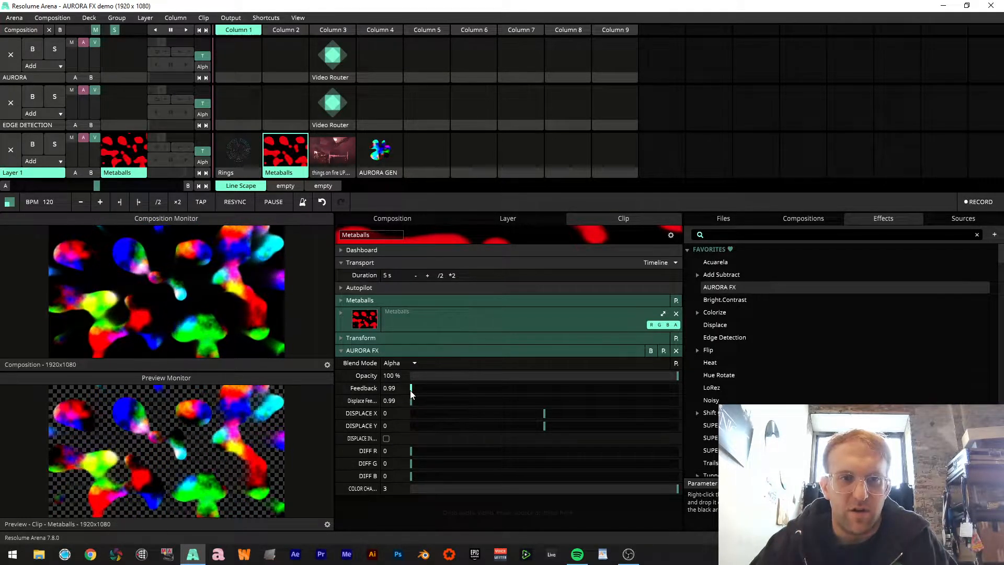
- Set AURORA FX's Feedback and Displace Feedback to 1.02, Displace X to -0.53 and Displace Y to 0.46
{"action": "left_click_drag", "start_coordinate": [411, 394], "coordinate": [528, 396]}
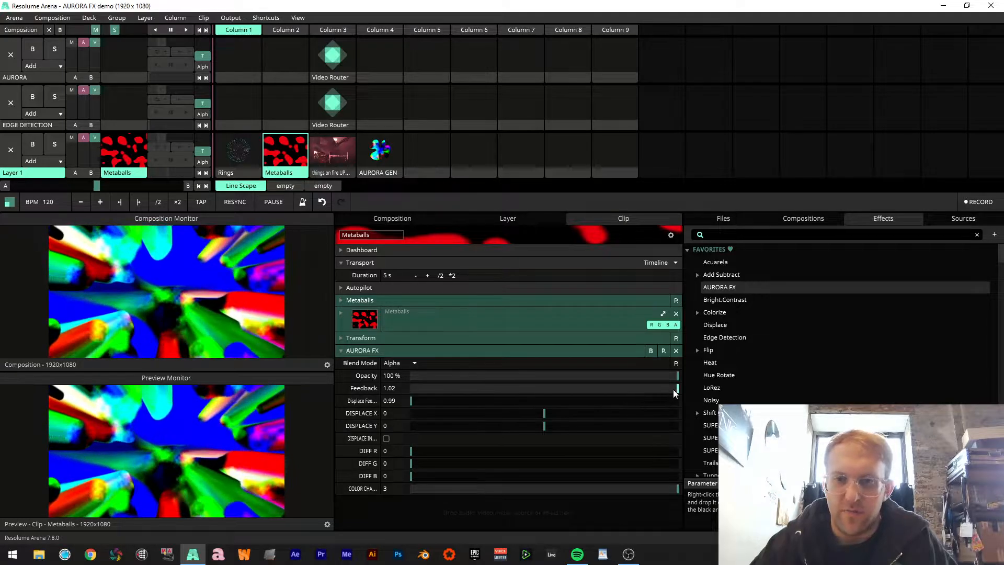
{"action": "mouse_move", "coordinate": [675, 393]}
{"action": "left_mouse_down"}
{"action": "mouse_move", "coordinate": [402, 399]}
{"action": "mouse_move", "coordinate": [676, 393]}
{"action": "left_mouse_up"}
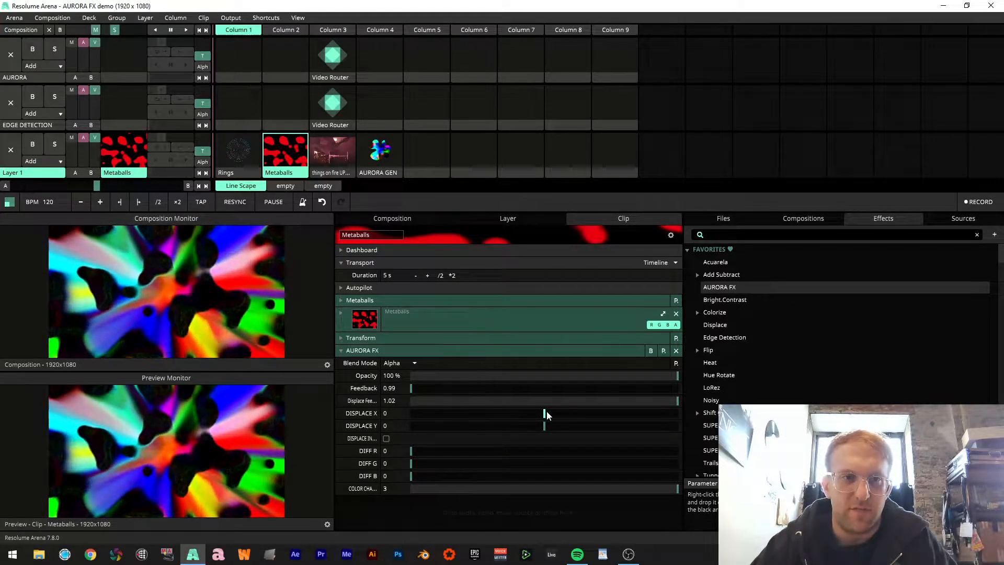
{"action": "left_click_drag", "start_coordinate": [547, 411], "coordinate": [474, 418]}
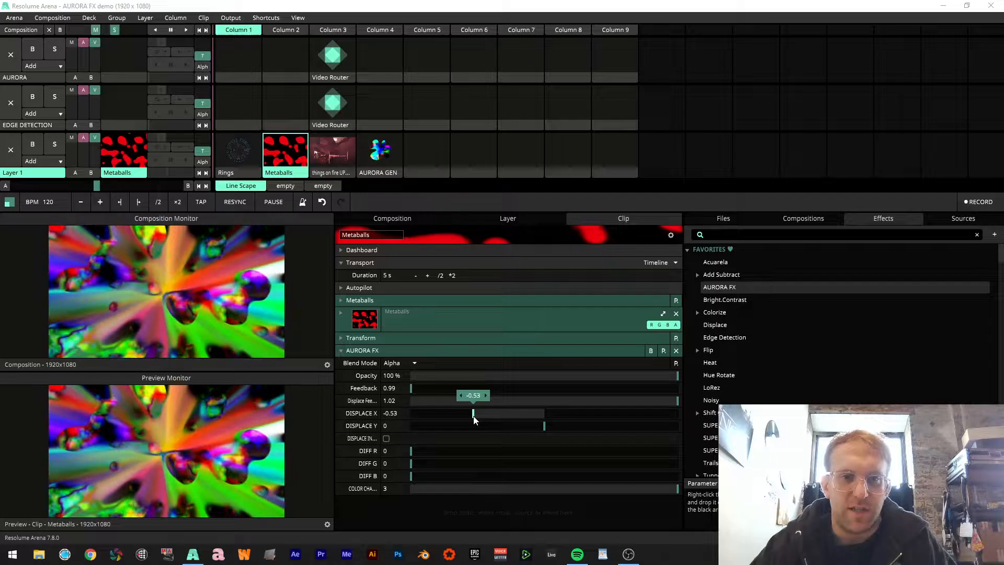
{"action": "left_click_drag", "start_coordinate": [535, 431], "coordinate": [598, 428]}
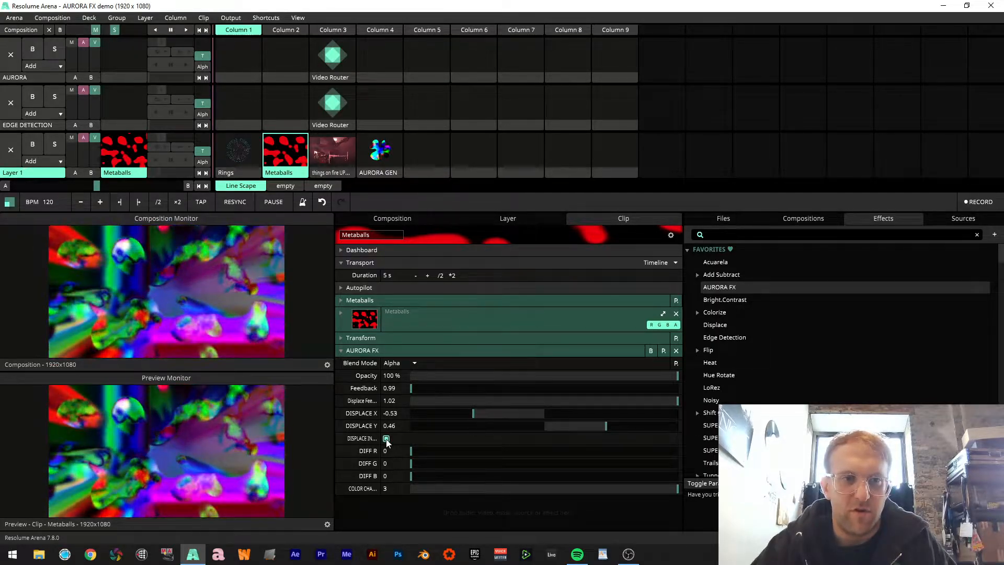
{"action": "left_click_drag", "start_coordinate": [411, 389], "coordinate": [637, 405]}
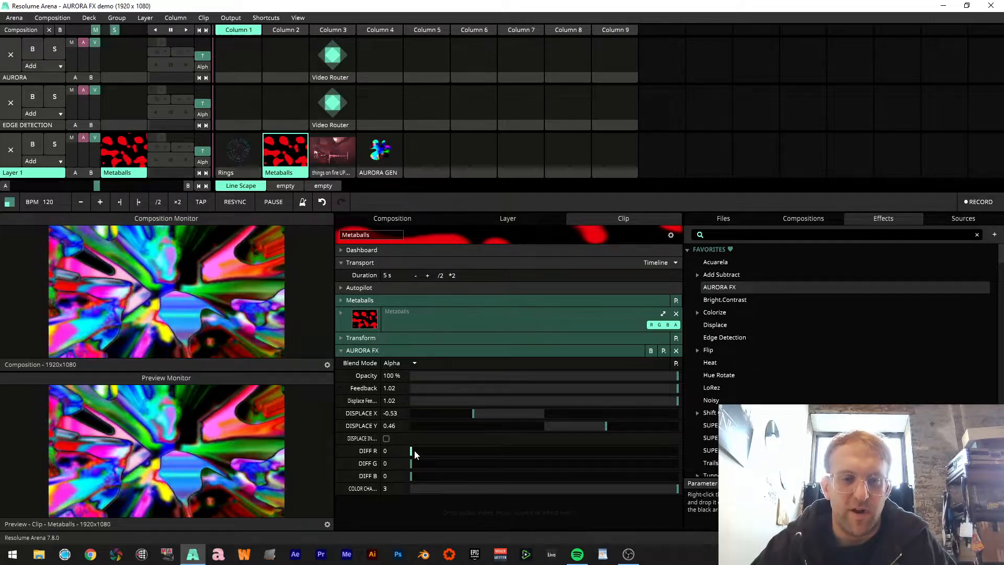
- Set AURORA FX's DIFF R, DIFF G and DIFF B to 1, with color channels at 3
{"action": "left_click_drag", "start_coordinate": [414, 453], "coordinate": [690, 467]}
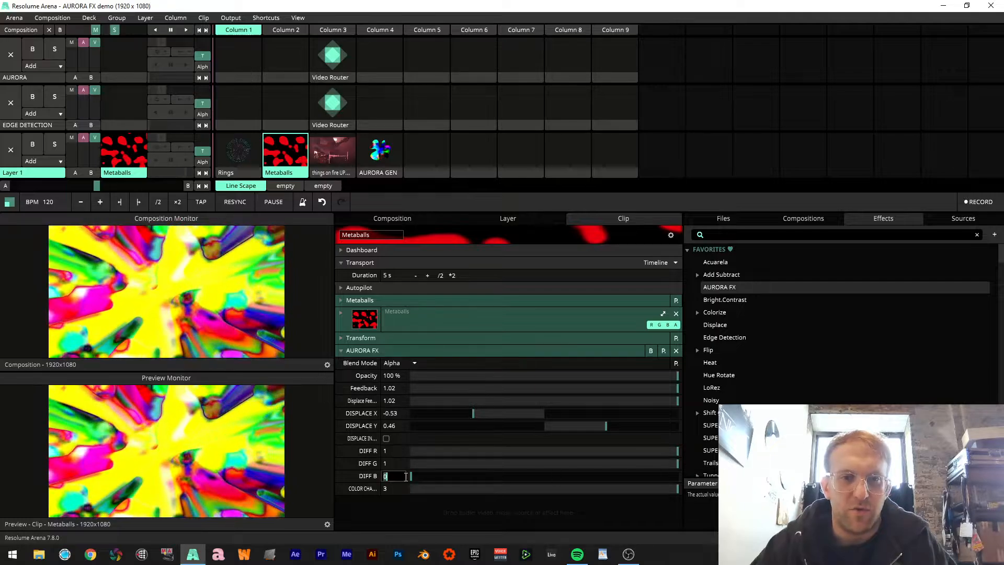
{"action": "left_click_drag", "start_coordinate": [405, 476], "coordinate": [679, 476]}
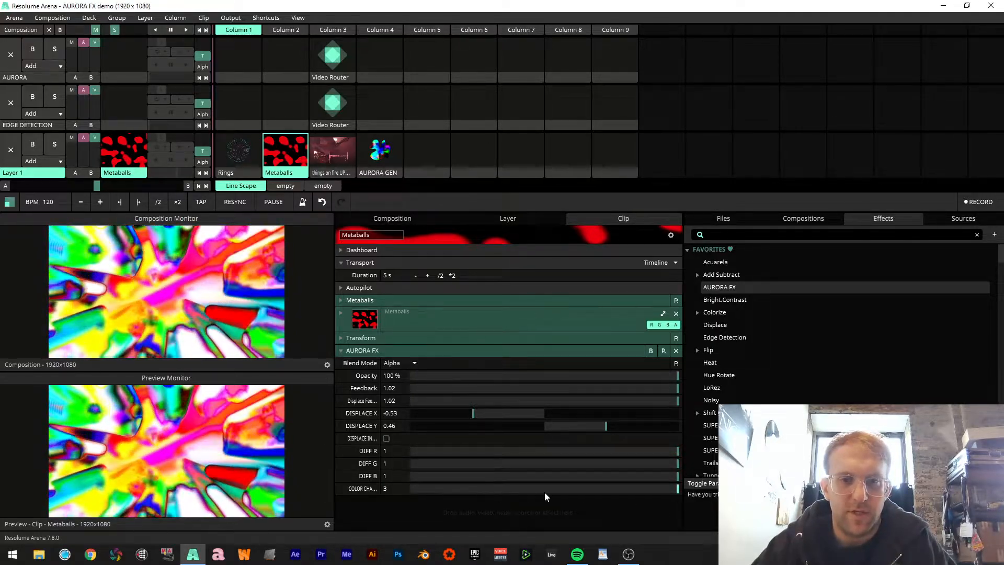
{"action": "mouse_move", "coordinate": [674, 489]}
{"action": "left_mouse_down"}
{"action": "mouse_move", "coordinate": [387, 490]}
{"action": "mouse_move", "coordinate": [675, 492]}
{"action": "left_mouse_up"}
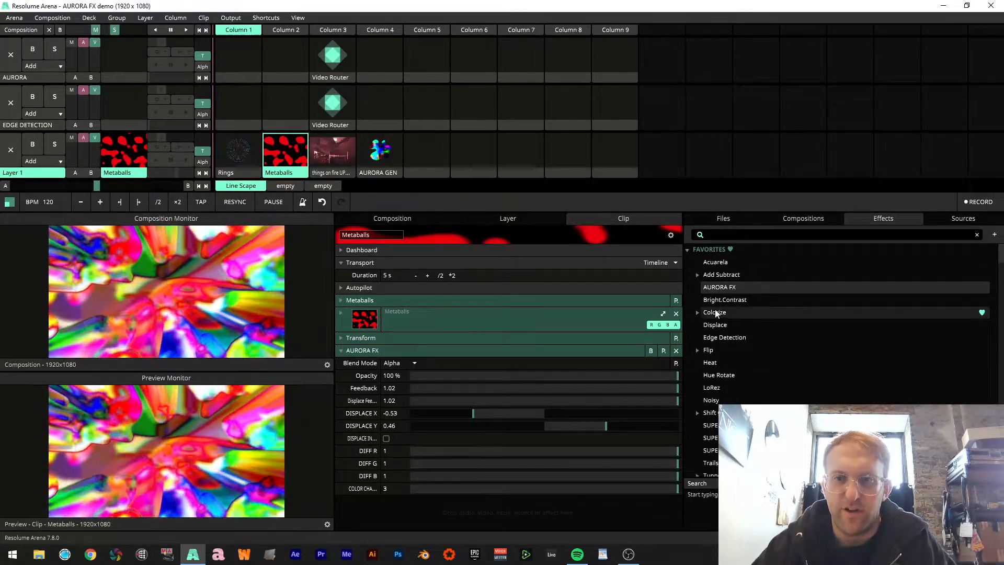
- Add the Colorize effect to the Metaballs clip after AURORA FX and set its mode to Palette
{"action": "left_click_drag", "start_coordinate": [715, 313], "coordinate": [480, 485]}
{"action": "scroll", "coordinate": [480, 489], "scroll_direction": "down", "scroll_amount": 3}
{"action": "left_click", "coordinate": [400, 473]}
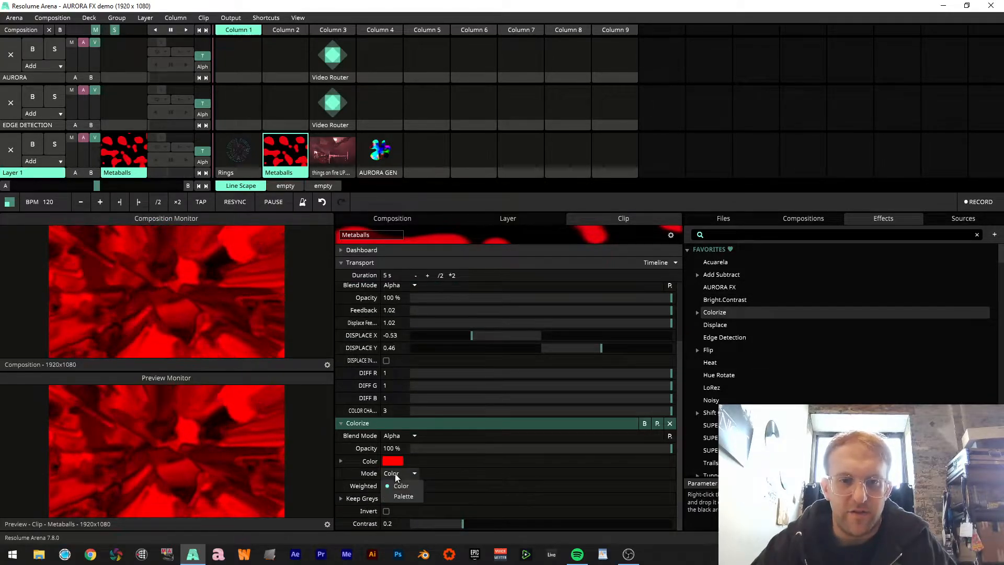
{"action": "left_click", "coordinate": [406, 495]}
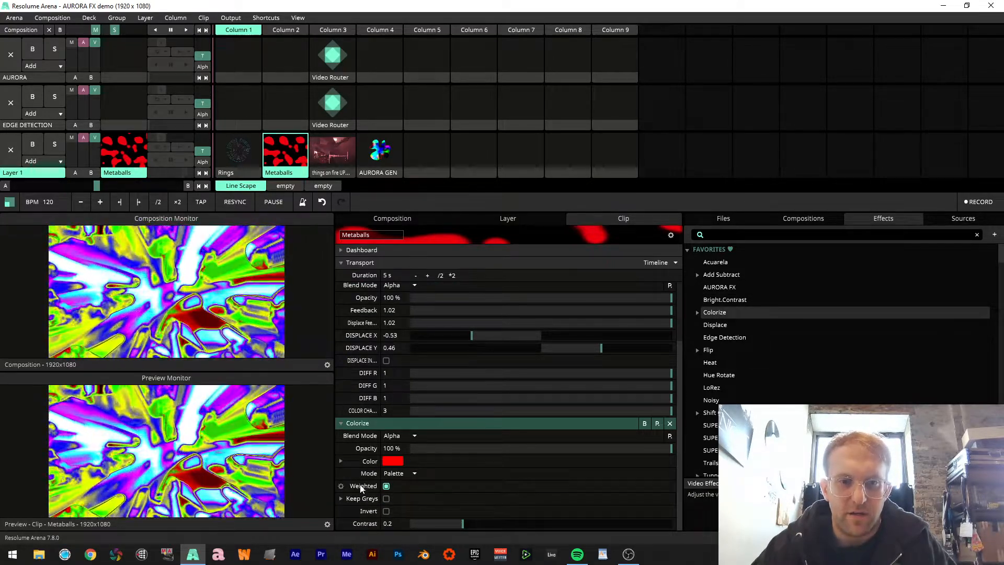
- Load the Purple Rain preset into Colorize's color palette and sort the palette's colors
{"action": "left_click", "coordinate": [341, 460]}
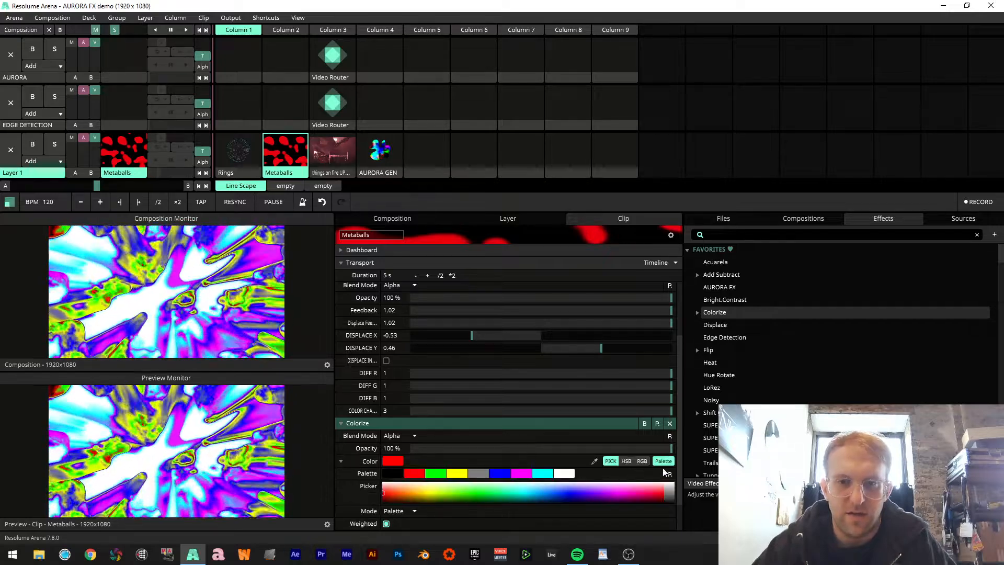
{"action": "left_click", "coordinate": [668, 474]}
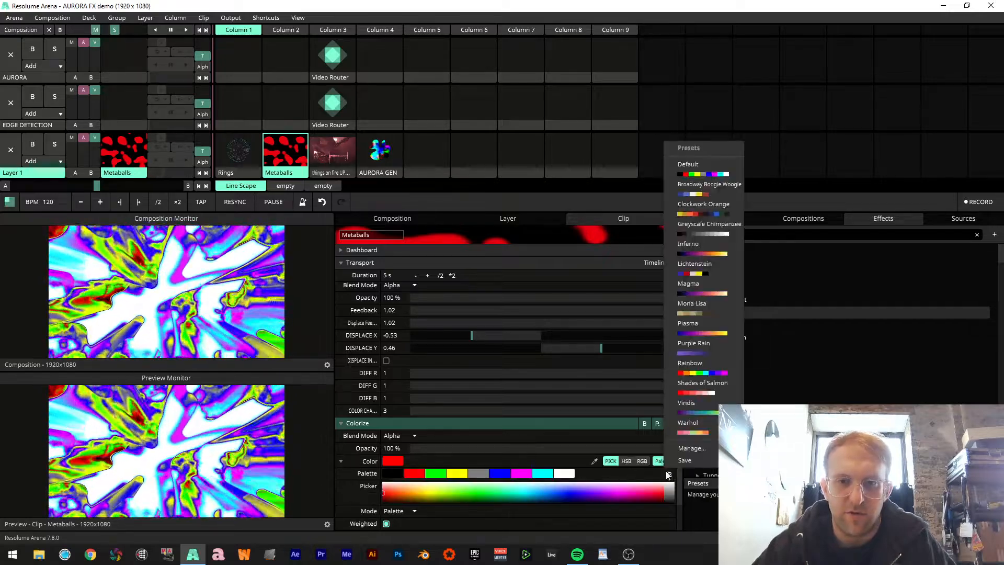
{"action": "left_click", "coordinate": [720, 354]}
{"action": "right_click", "coordinate": [456, 477]}
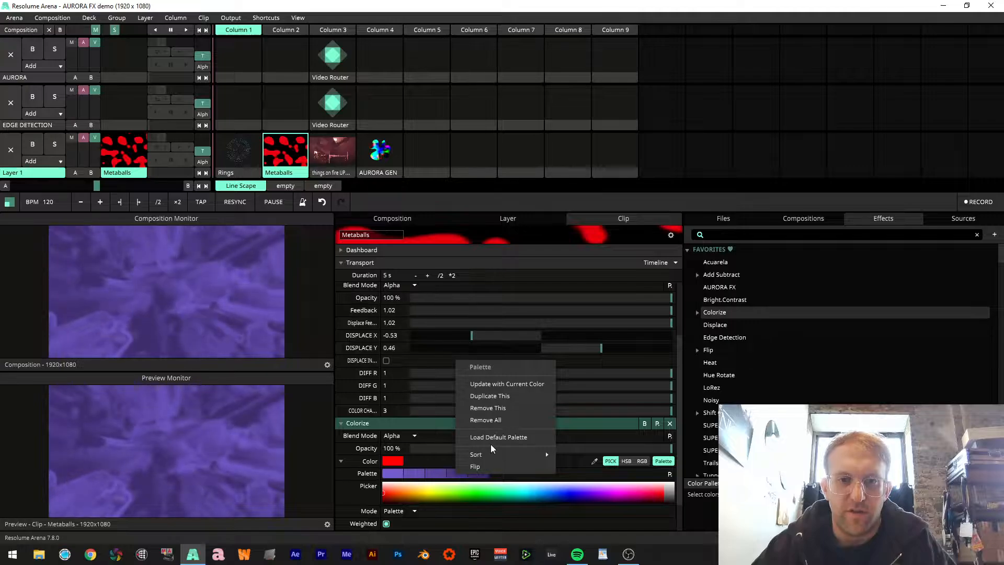
{"action": "mouse_move", "coordinate": [498, 453]}
{"action": "left_click", "coordinate": [562, 453]}
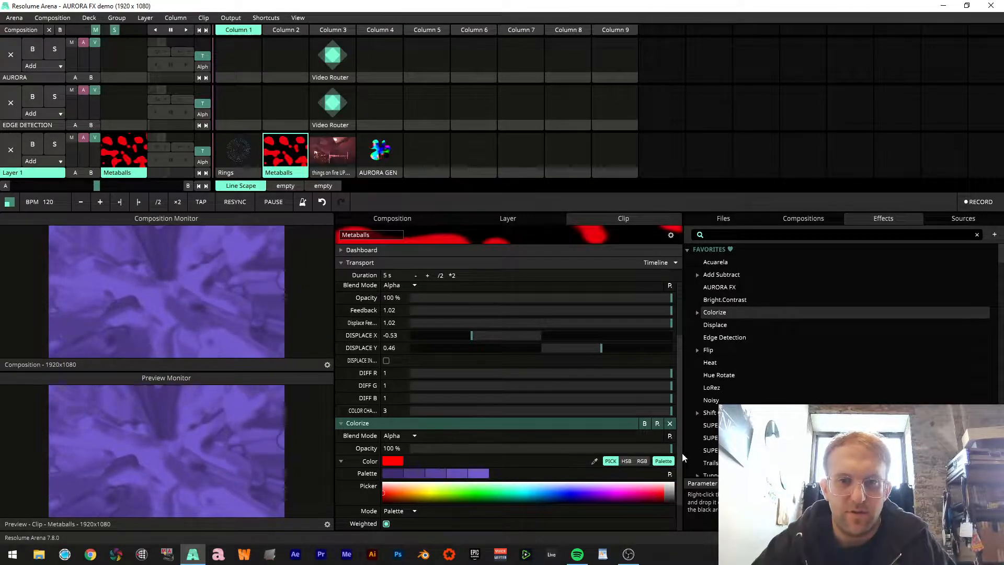
- Load the Inferno preset into Colorize's color palette and set AURORA FX's Displace Y to 0.5
{"action": "left_click", "coordinate": [665, 461]}
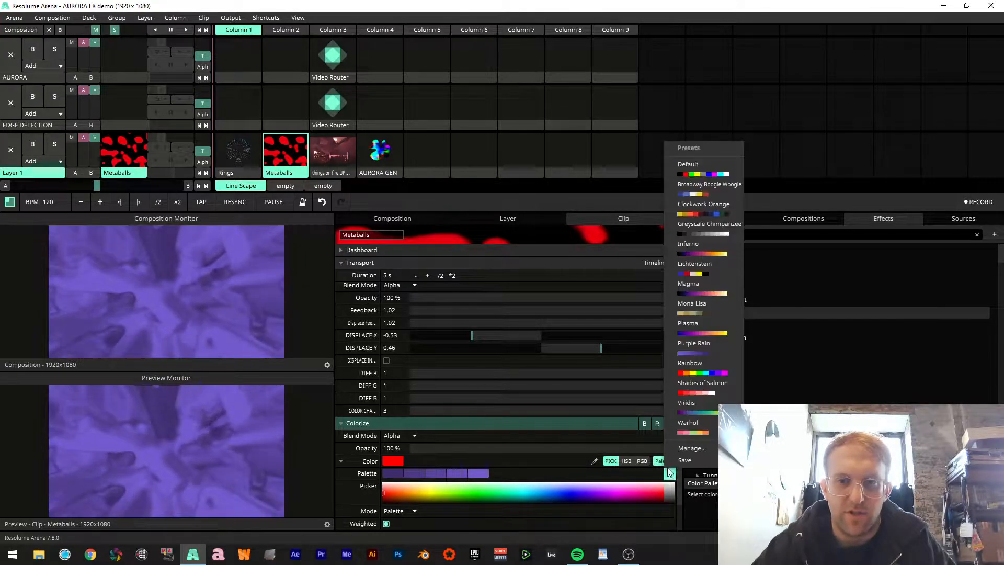
{"action": "left_click", "coordinate": [704, 252]}
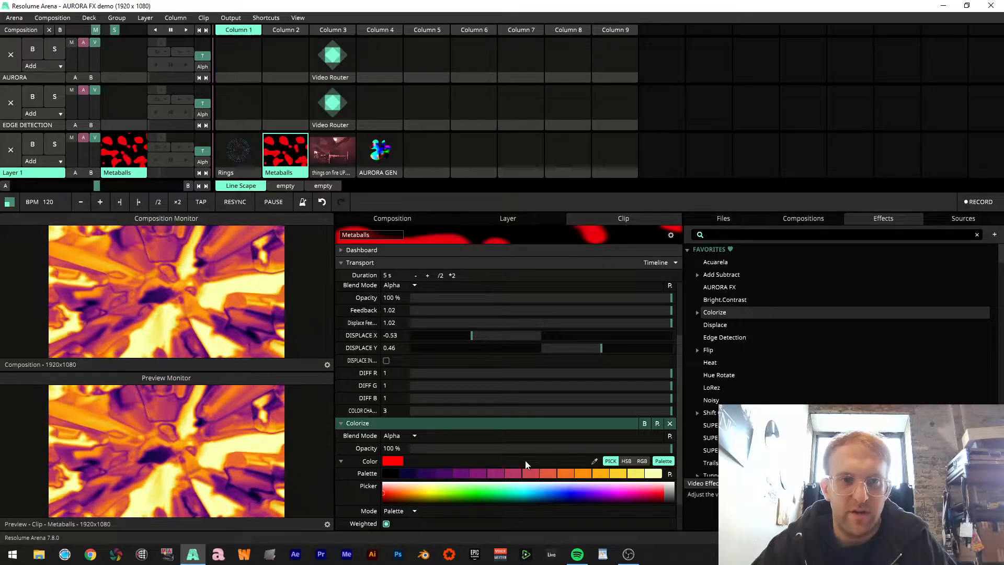
{"action": "left_click_drag", "start_coordinate": [638, 390], "coordinate": [701, 397]}
{"action": "mouse_move", "coordinate": [658, 372]}
{"action": "left_mouse_down"}
{"action": "mouse_move", "coordinate": [410, 374]}
{"action": "mouse_move", "coordinate": [674, 374]}
{"action": "left_mouse_up"}
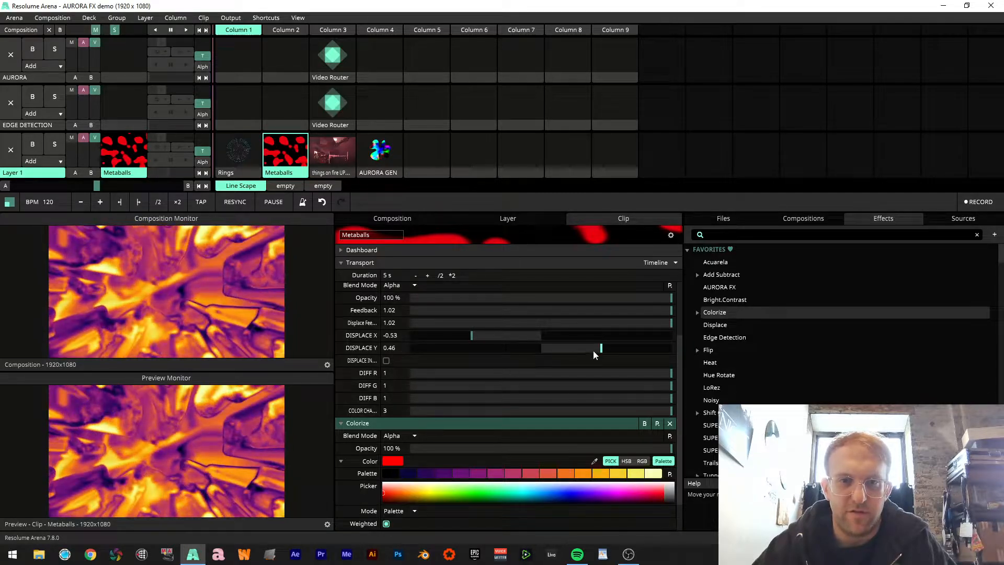
{"action": "mouse_move", "coordinate": [601, 347]}
{"action": "left_mouse_down"}
{"action": "mouse_move", "coordinate": [426, 348]}
{"action": "mouse_move", "coordinate": [582, 347]}
{"action": "mouse_move", "coordinate": [606, 361]}
{"action": "left_mouse_up"}
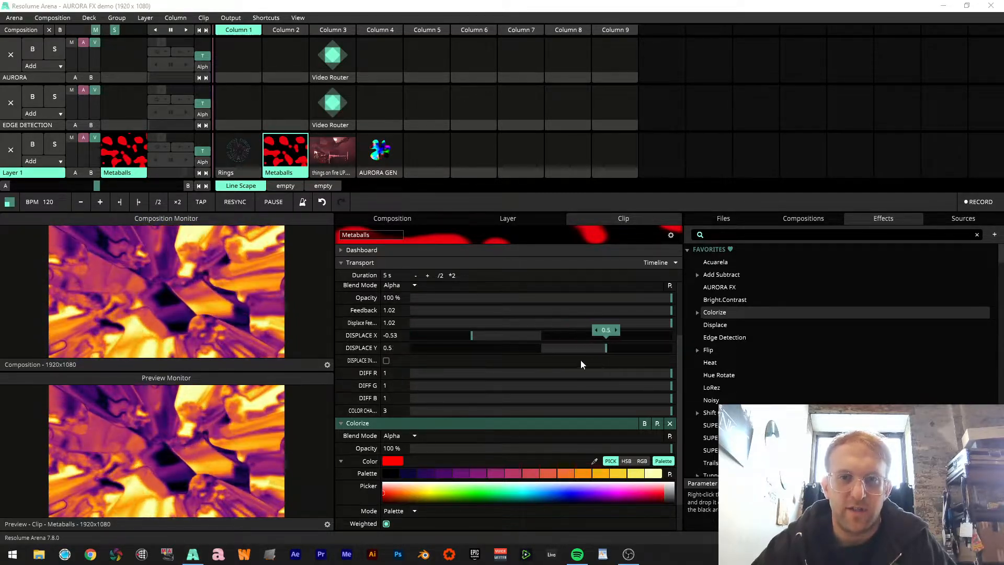
- Remove the Colorize effect from the Metaballs clip
{"action": "scroll", "coordinate": [366, 366], "scroll_direction": "up", "scroll_amount": 3}
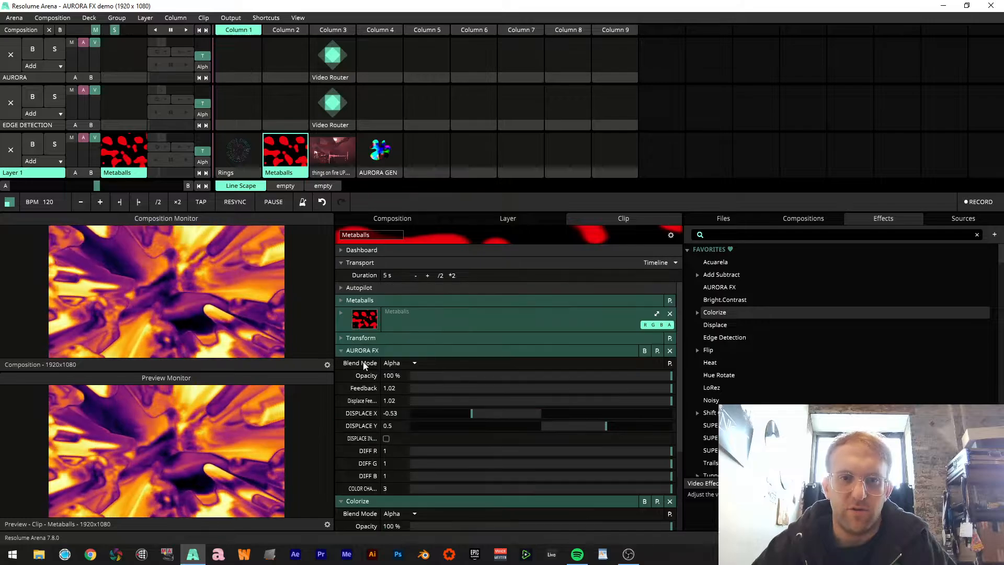
{"action": "scroll", "coordinate": [372, 369], "scroll_direction": "down", "scroll_amount": 4}
{"action": "left_click", "coordinate": [669, 386]}
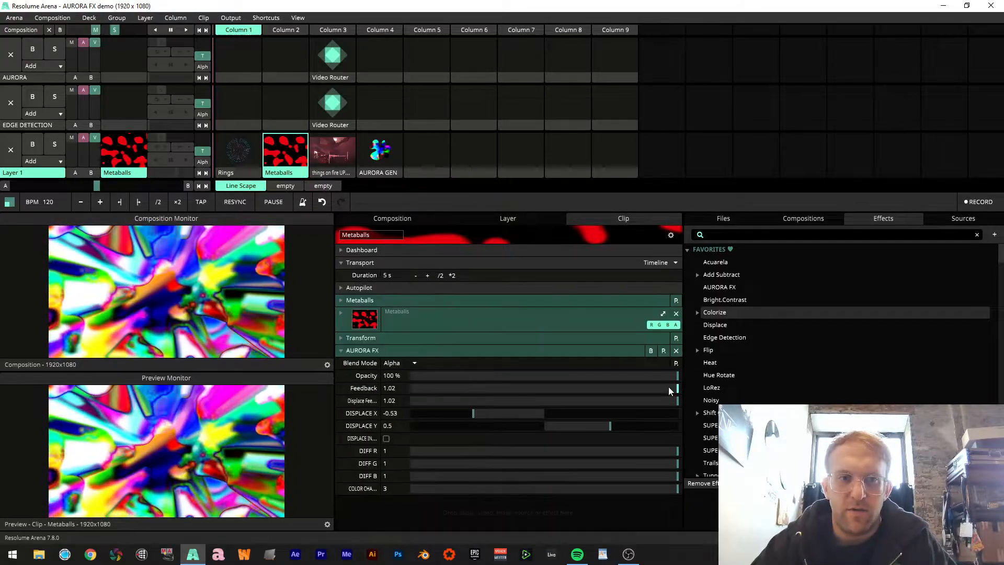
- Stop the Metaballs clip, play the things on fire video in Layer 1 and collapse its Transform settings
{"action": "left_click", "coordinate": [435, 152]}
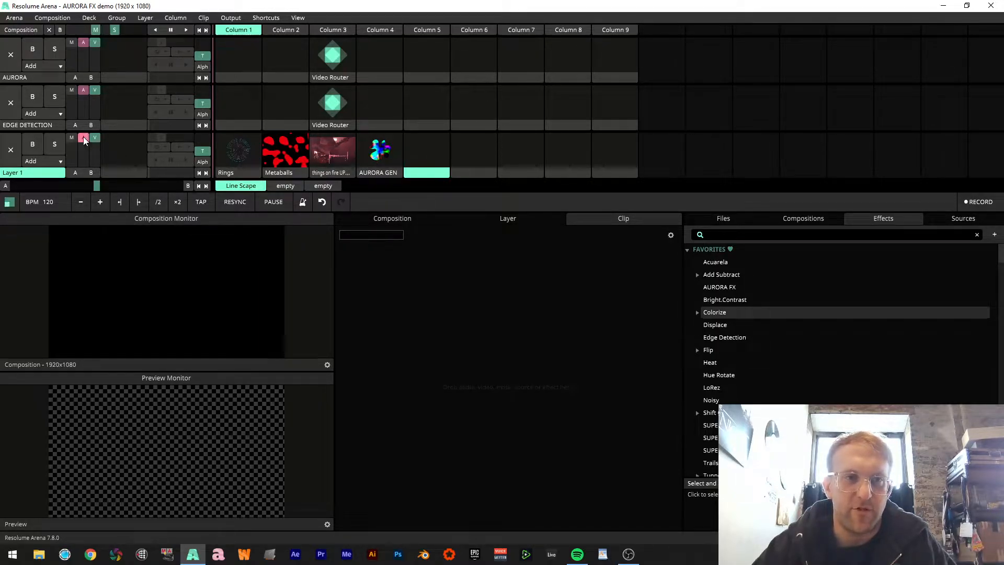
{"action": "left_click", "coordinate": [325, 152]}
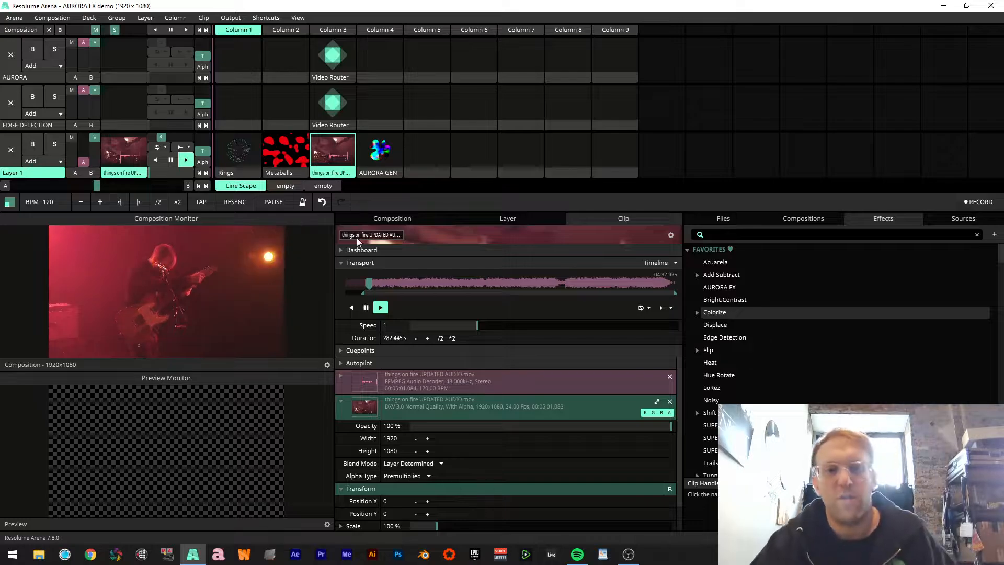
{"action": "left_click", "coordinate": [341, 489]}
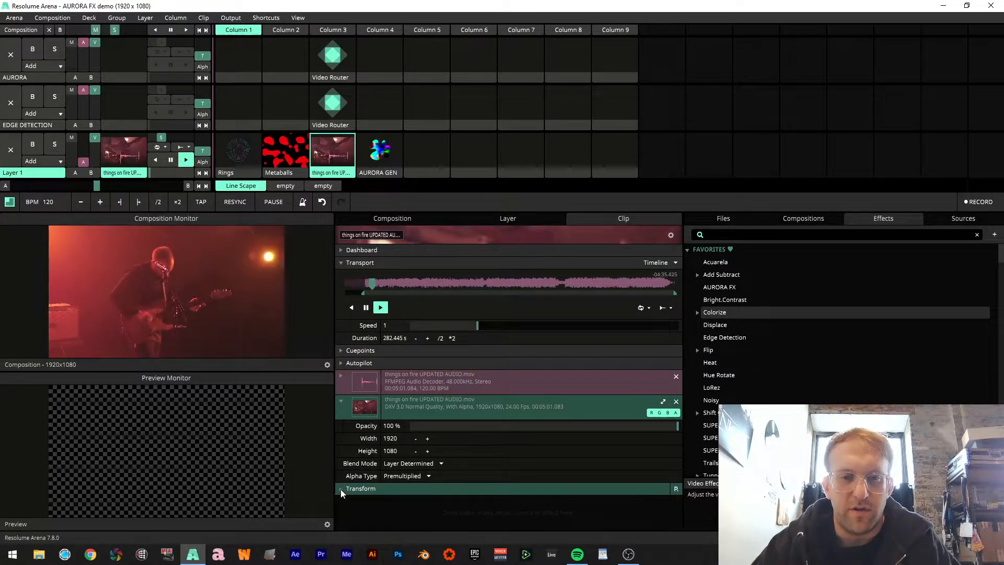
- Review the effects on the EDGE DETECTION layer's Video Router and launch that clip
{"action": "left_click", "coordinate": [335, 127]}
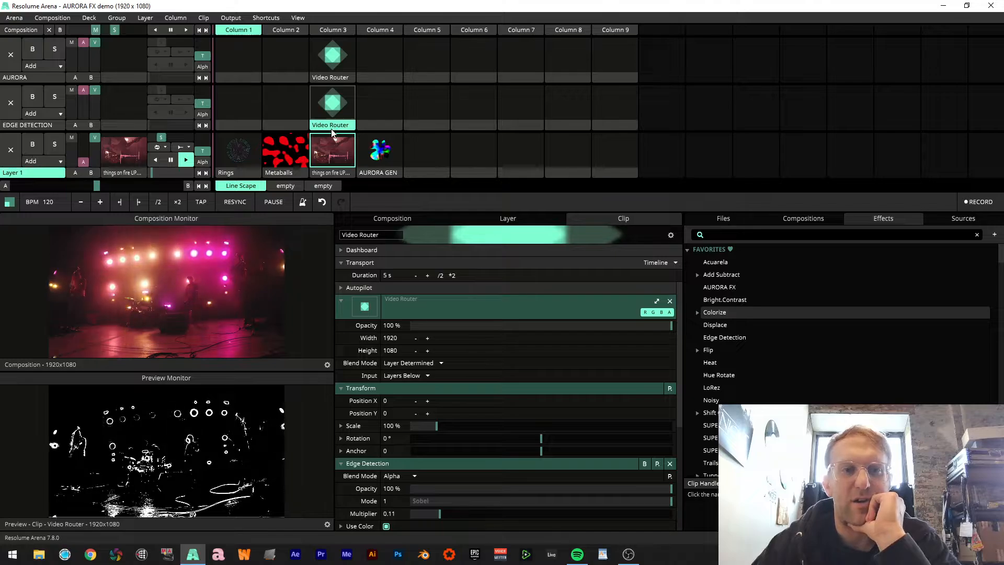
{"action": "scroll", "coordinate": [375, 462], "scroll_direction": "down", "scroll_amount": 3}
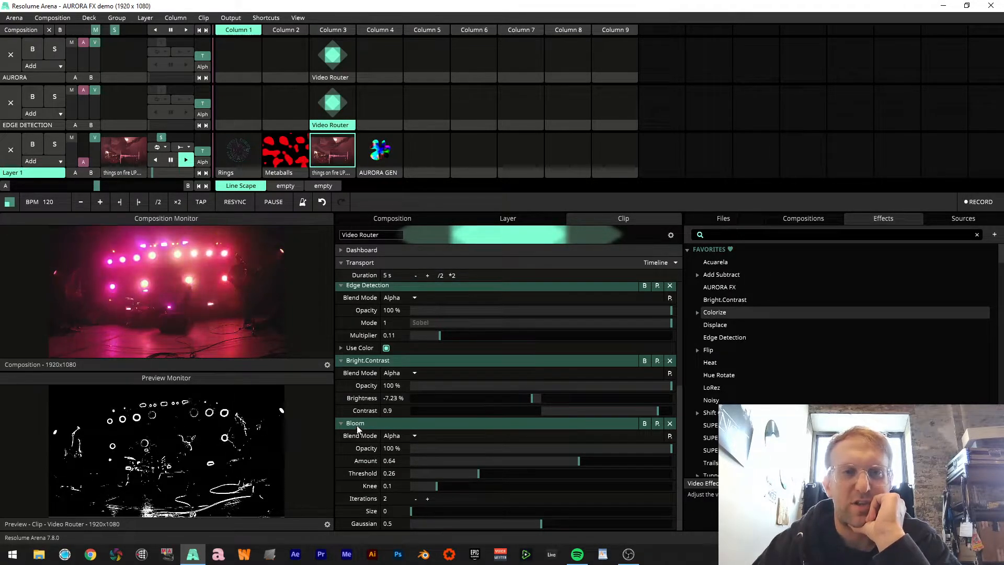
{"action": "left_click", "coordinate": [336, 112]}
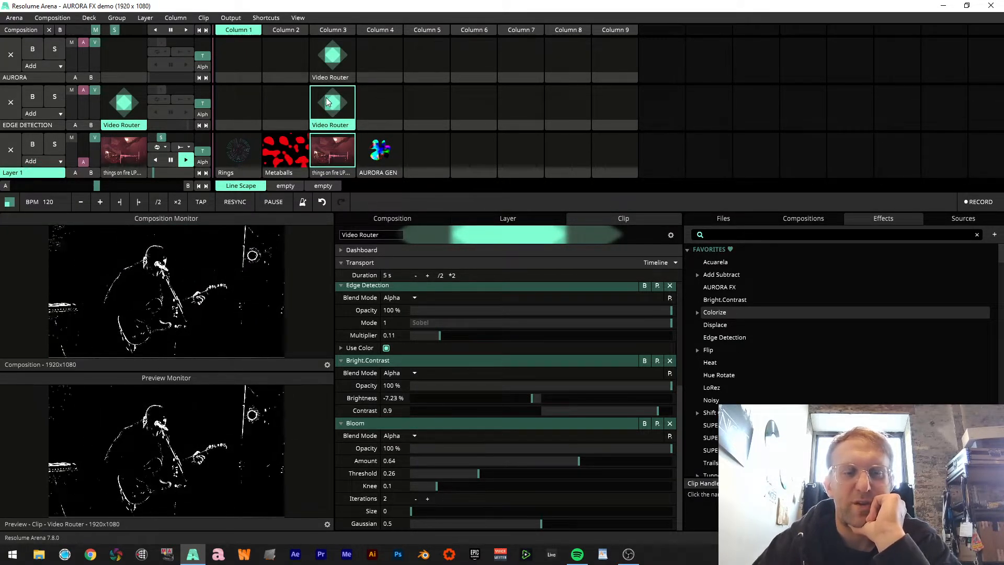
- Launch the AURORA layer's Video Router and set its AURORA FX opacity to 100%
{"action": "left_click", "coordinate": [331, 69]}
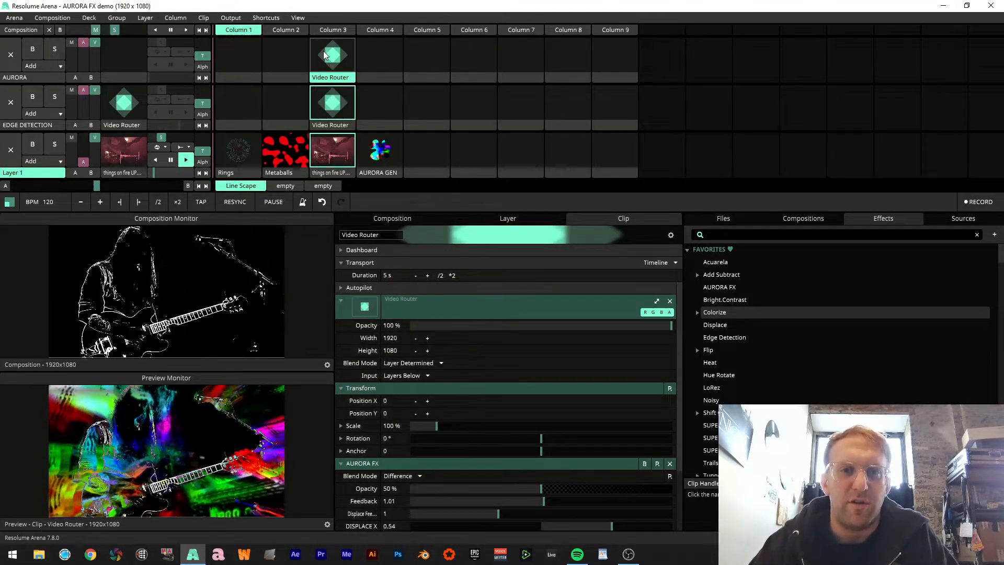
{"action": "left_click", "coordinate": [325, 55]}
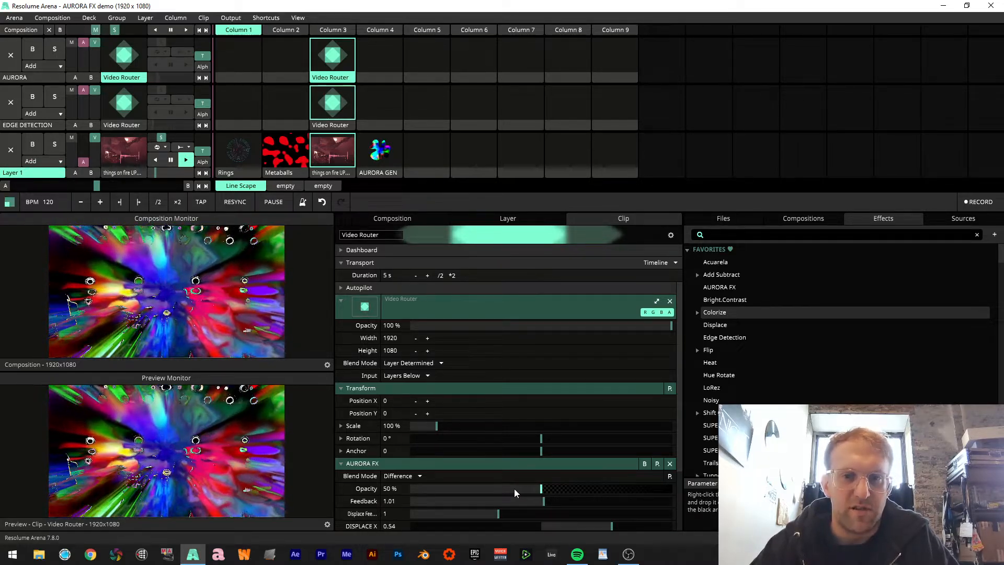
{"action": "left_click_drag", "start_coordinate": [510, 490], "coordinate": [701, 501]}
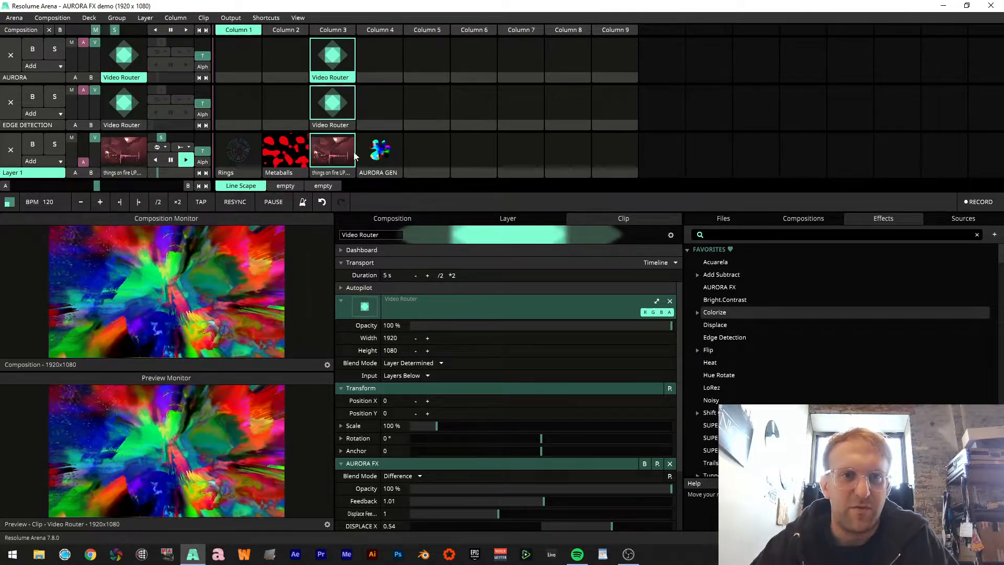
- Stop the EDGE DETECTION layer's clip, then relaunch its Video Router and the AURORA layer's Video Router
{"action": "left_click", "coordinate": [388, 111]}
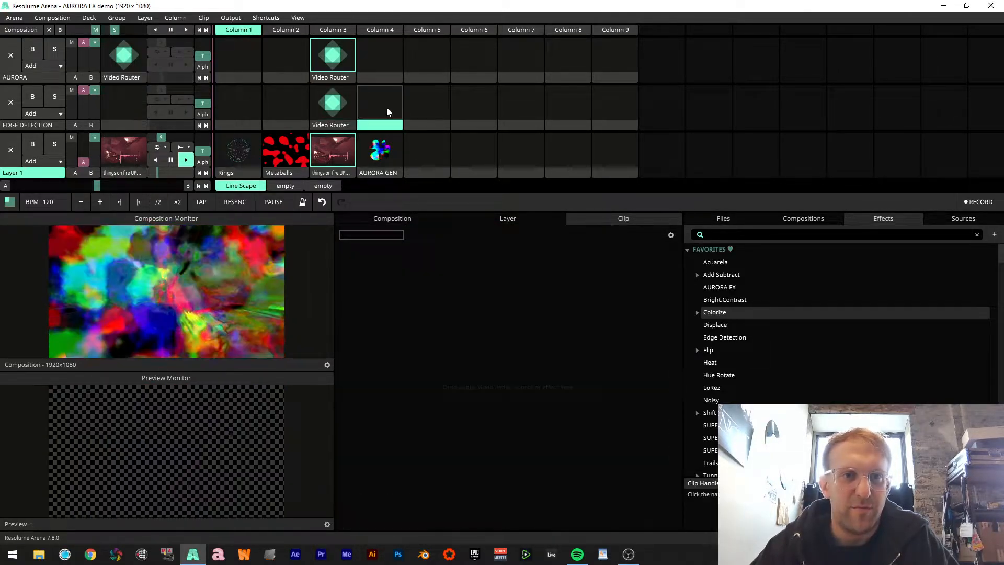
{"action": "left_click", "coordinate": [342, 115]}
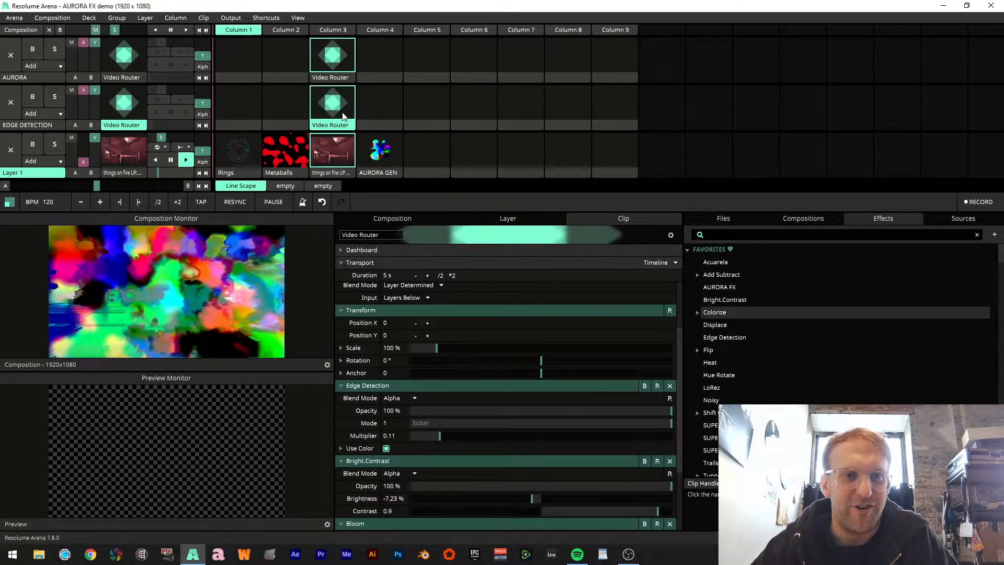
{"action": "left_click", "coordinate": [334, 68]}
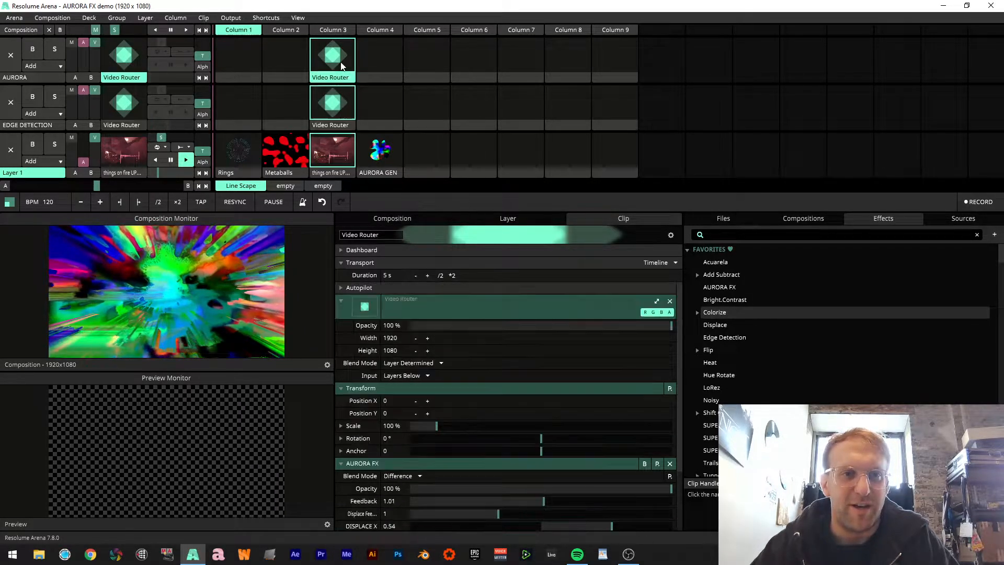
- Set AURORA FX's opacity to 55%, Feedback and Displace Feedback to 0.99, and Displace X to 0
{"action": "scroll", "coordinate": [434, 392], "scroll_direction": "down", "scroll_amount": 2}
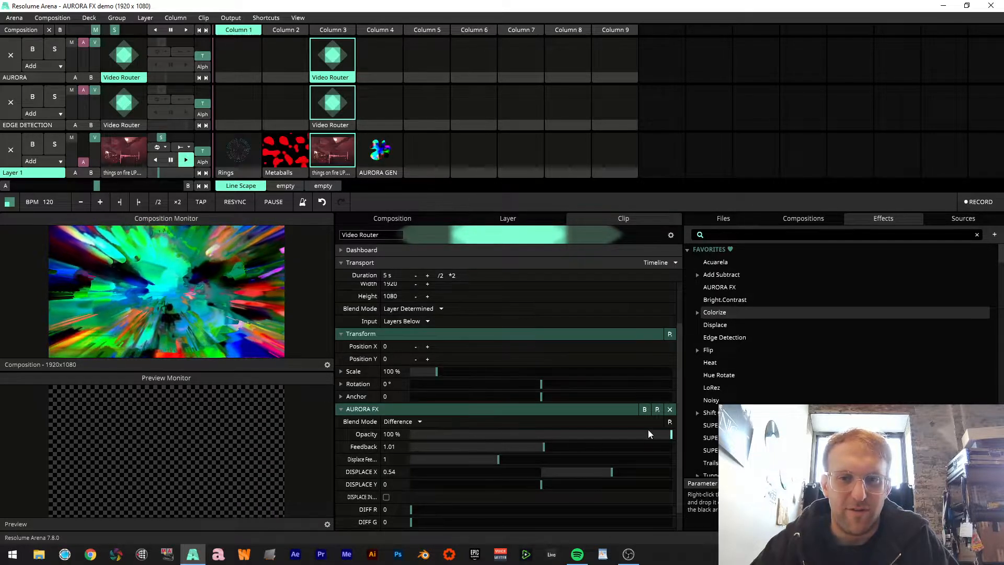
{"action": "left_click_drag", "start_coordinate": [648, 433], "coordinate": [554, 434]}
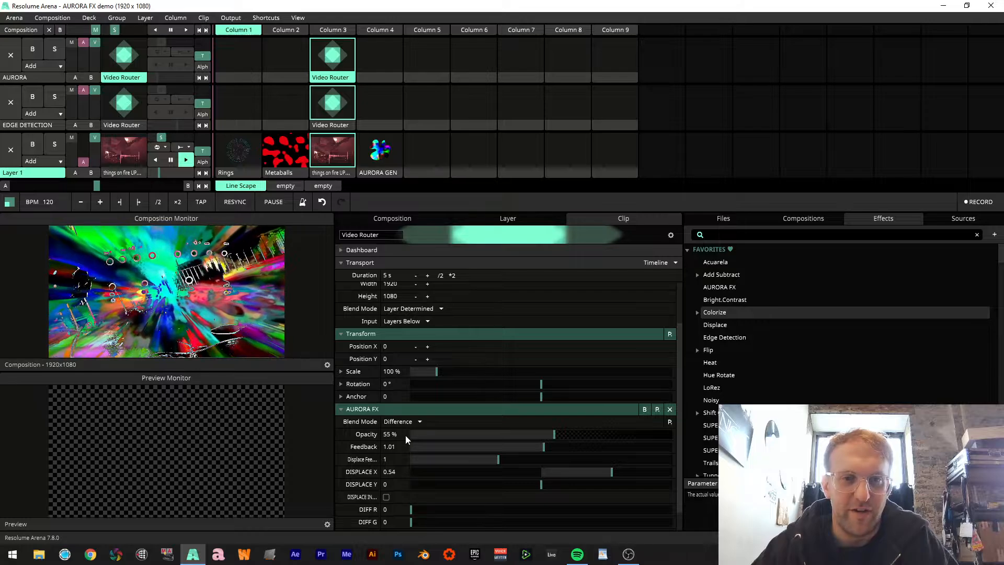
{"action": "left_click_drag", "start_coordinate": [494, 450], "coordinate": [382, 455]}
{"action": "left_click_drag", "start_coordinate": [499, 460], "coordinate": [362, 470]}
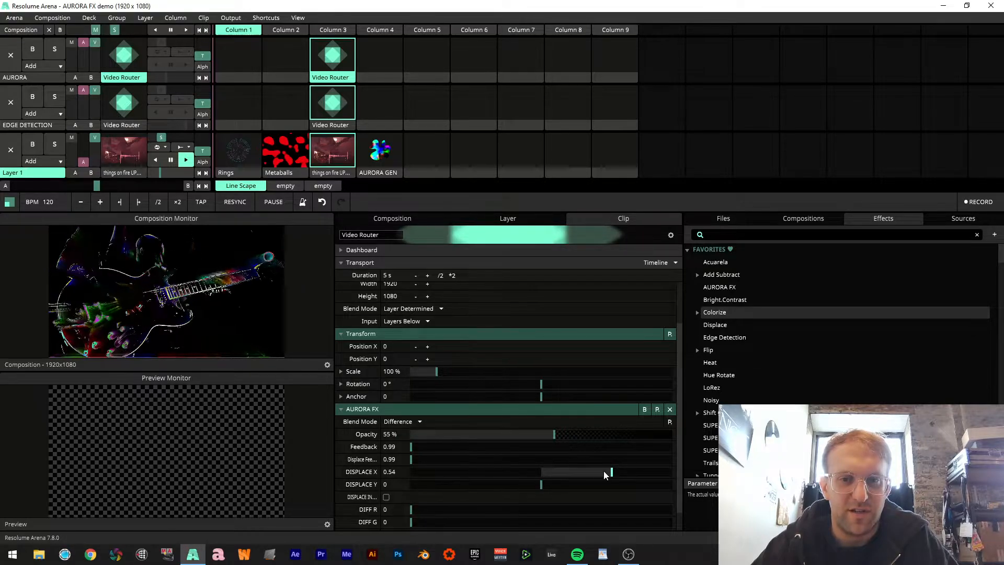
{"action": "left_click", "coordinate": [390, 472]}
{"action": "type", "text": "0"}
{"action": "key", "text": "Return"}
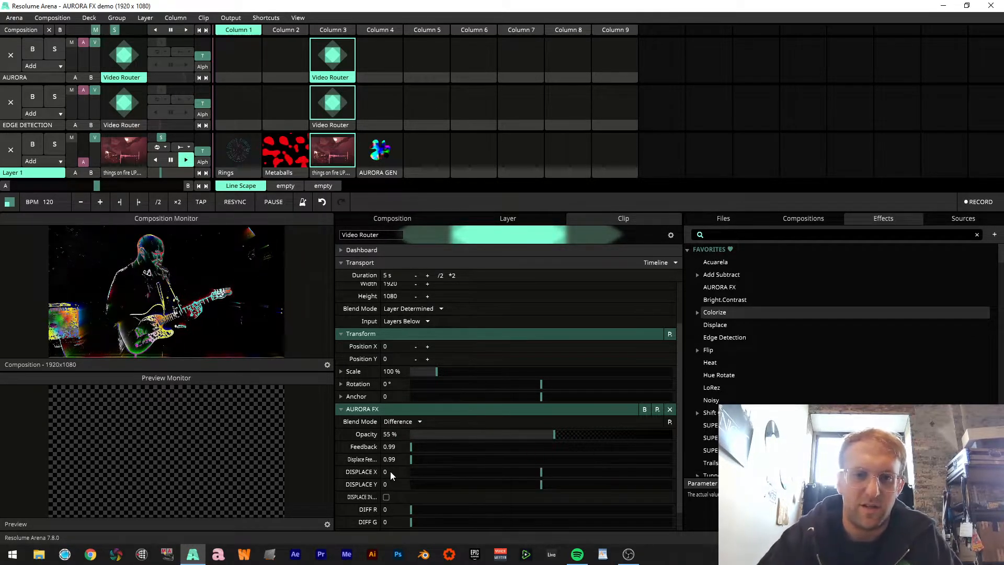
- Set AURORA FX's Displace Feedback to 1.02 and lower Displace X to its minimum
{"action": "scroll", "coordinate": [390, 472], "scroll_direction": "down", "scroll_amount": 1}
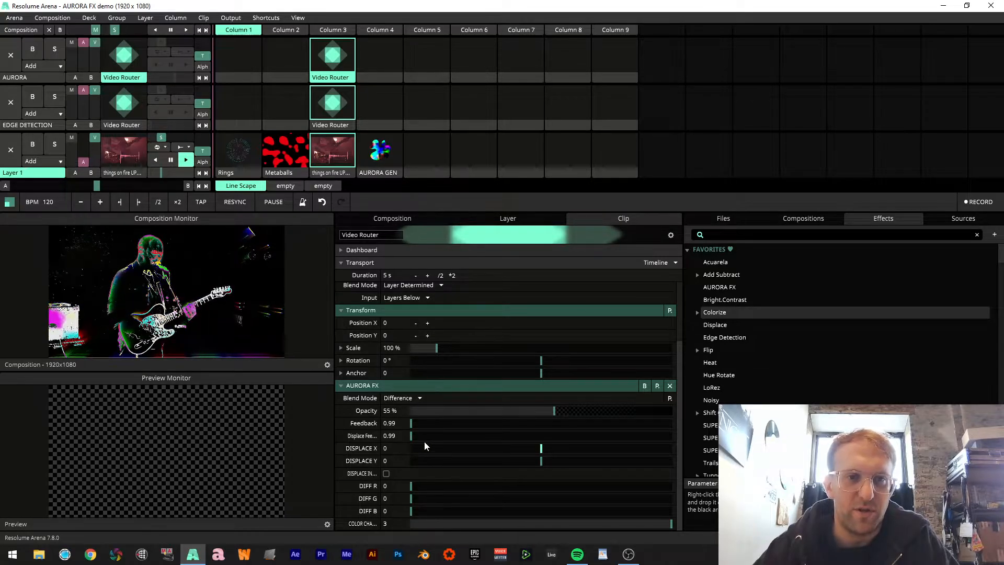
{"action": "left_click_drag", "start_coordinate": [414, 440], "coordinate": [638, 462]}
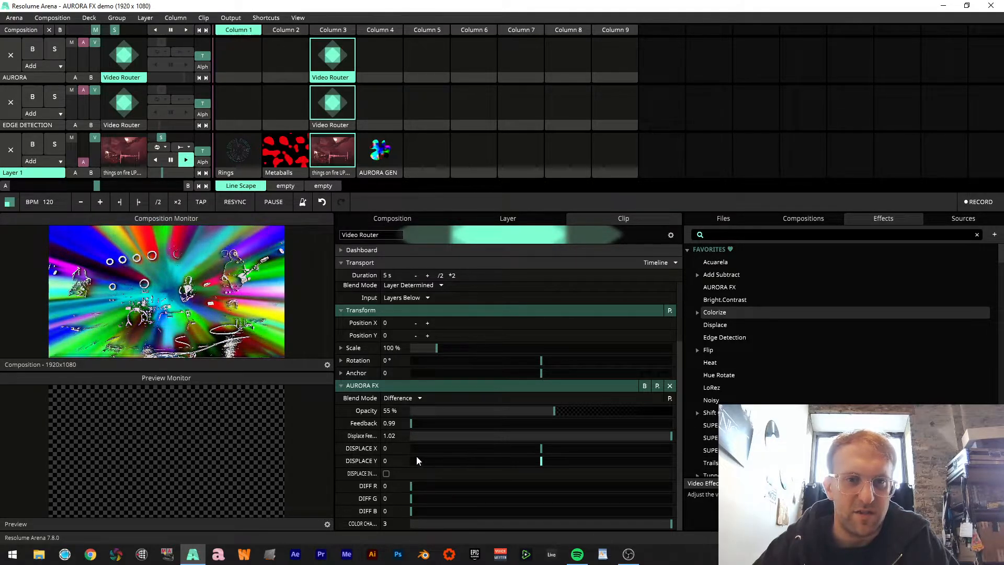
{"action": "mouse_move", "coordinate": [417, 450]}
{"action": "left_mouse_down"}
{"action": "mouse_move", "coordinate": [522, 448]}
{"action": "mouse_move", "coordinate": [412, 448]}
{"action": "left_mouse_up"}
- Animate AURORA FX's Displace X with a 6-second Timeline in Bounce mode
{"action": "left_click", "coordinate": [337, 451]}
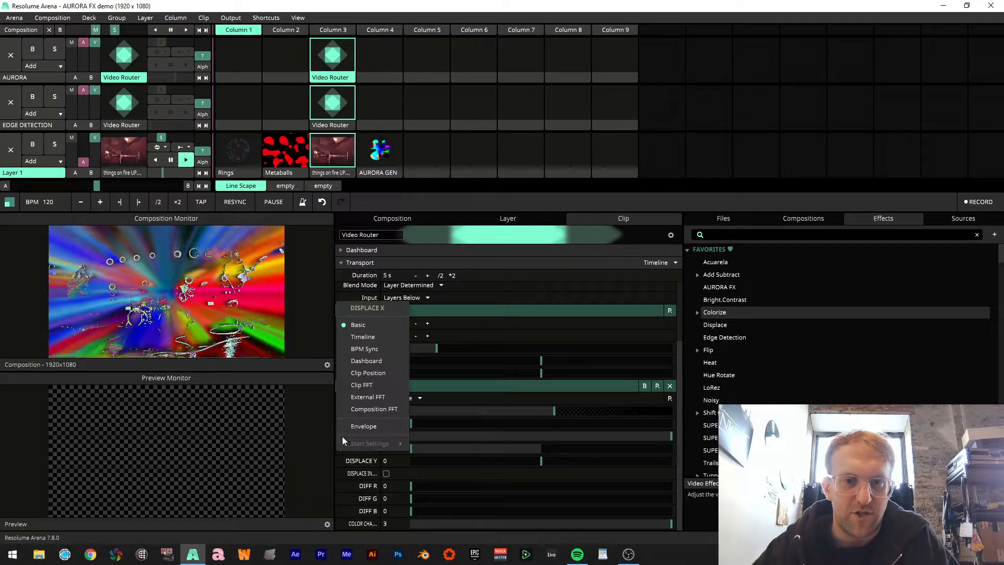
{"action": "left_click", "coordinate": [366, 339]}
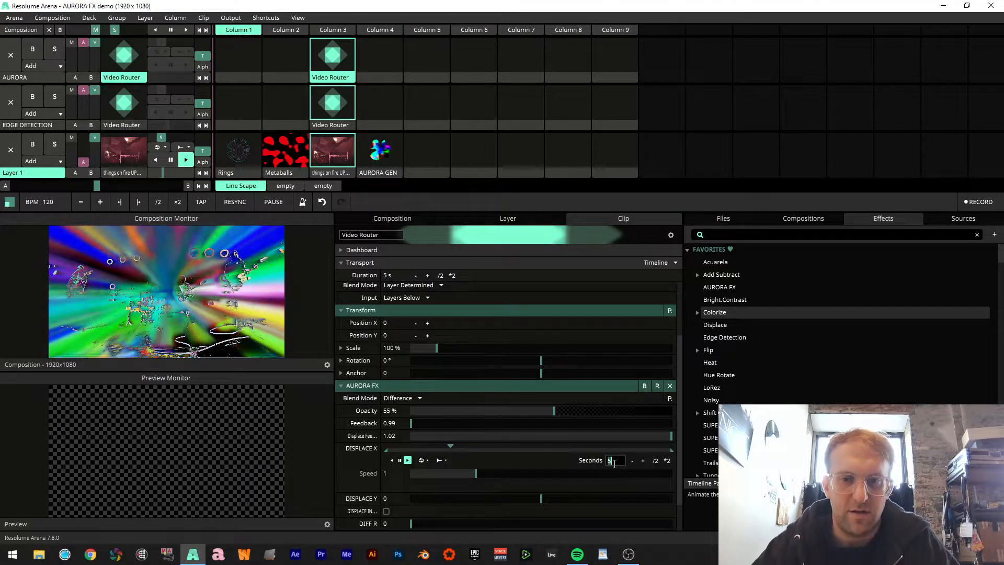
{"action": "type", "text": "6"}
{"action": "key", "text": "Return"}
{"action": "left_click", "coordinate": [421, 460]}
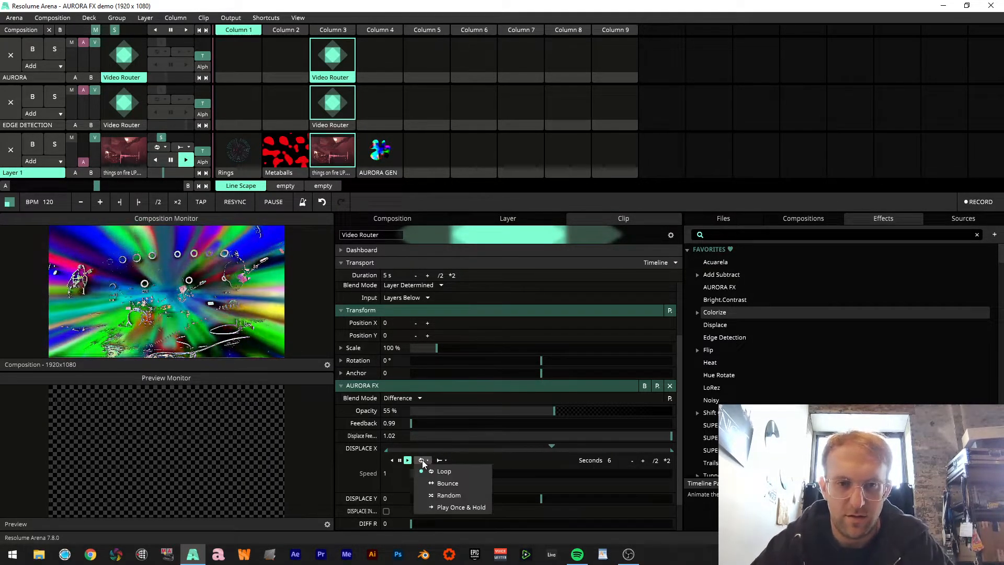
{"action": "left_click", "coordinate": [448, 484]}
- Animate AURORA FX's Displace Y with a 3-second Timeline in Bounce mode
{"action": "left_click", "coordinate": [340, 500]}
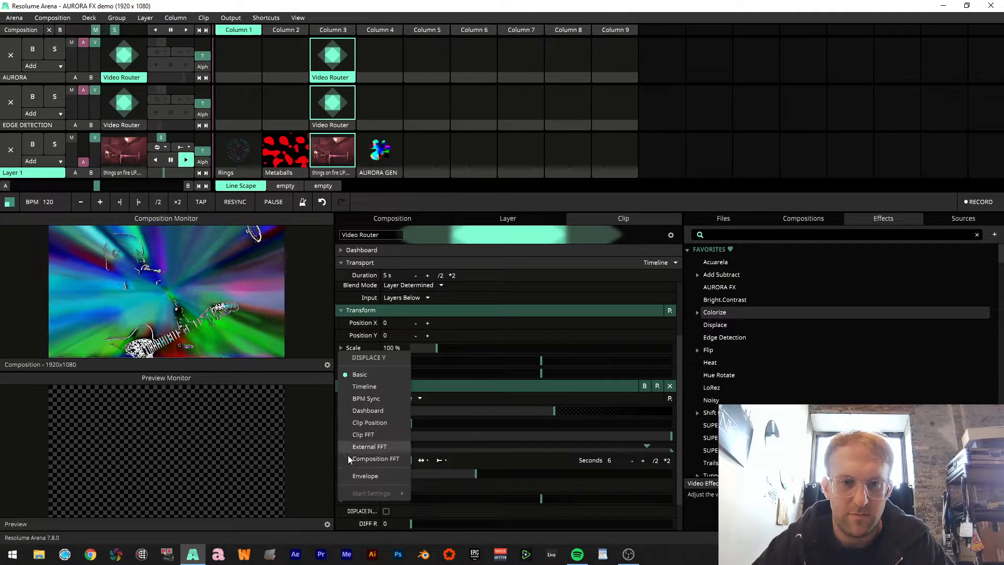
{"action": "left_click", "coordinate": [362, 390]}
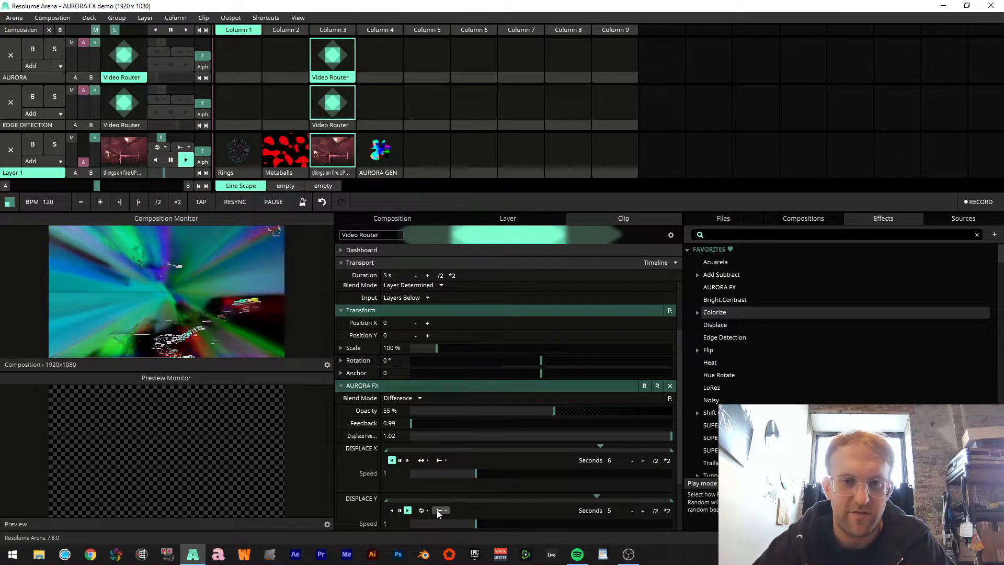
{"action": "left_click", "coordinate": [422, 510]}
{"action": "left_click", "coordinate": [474, 475]}
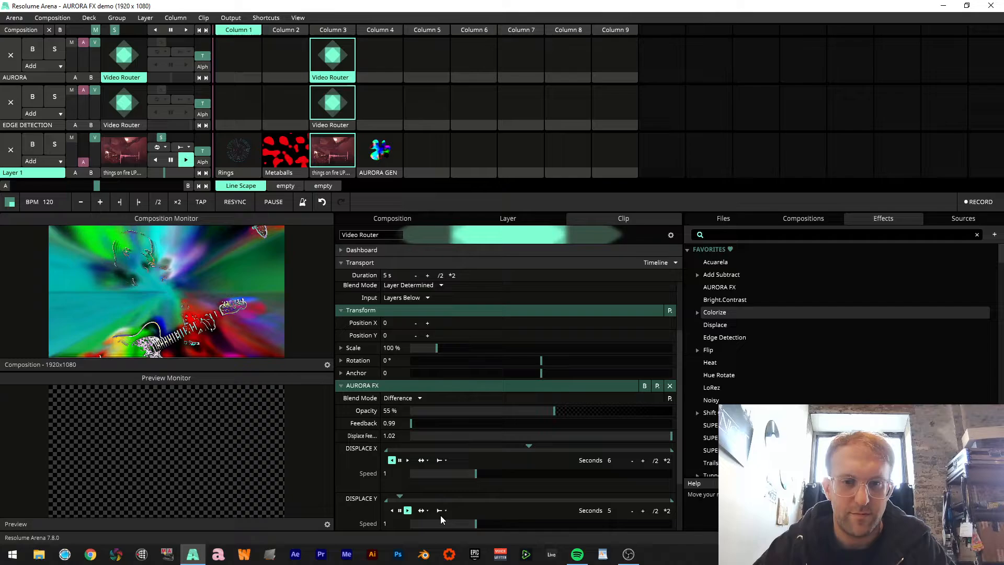
{"action": "double_click", "coordinate": [610, 511]}
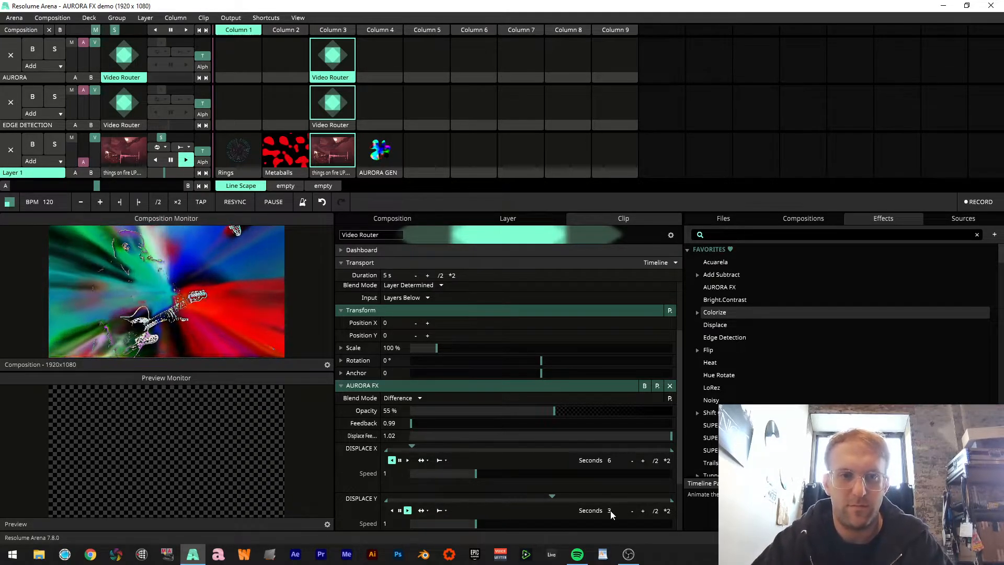
{"action": "key", "text": "Return"}
- Set AURORA FX's DIFF R to 1 and enable the displace option above it
{"action": "scroll", "coordinate": [418, 502], "scroll_direction": "down", "scroll_amount": 3}
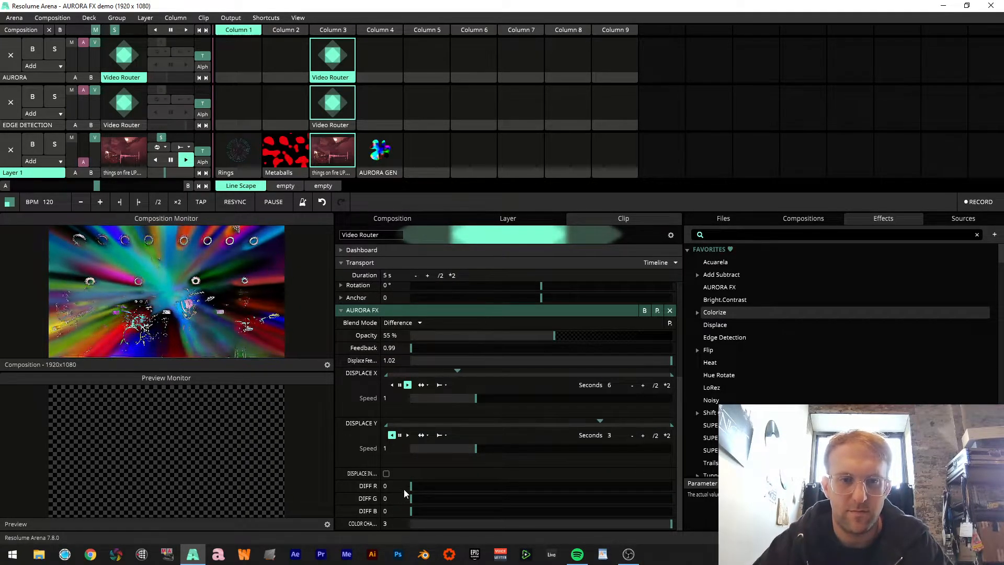
{"action": "left_click_drag", "start_coordinate": [411, 486], "coordinate": [461, 486]}
{"action": "left_click_drag", "start_coordinate": [623, 497], "coordinate": [672, 494]}
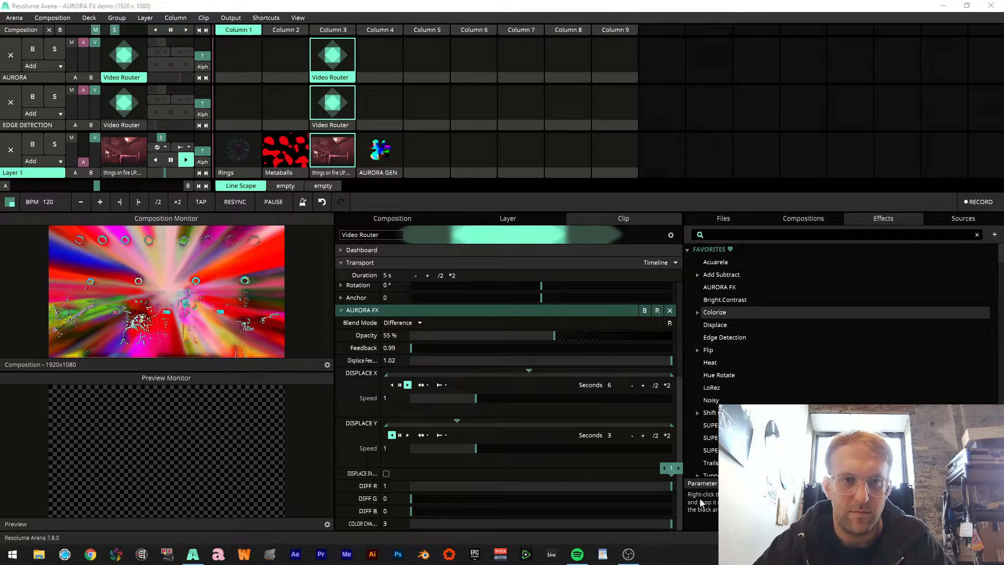
{"action": "left_click", "coordinate": [386, 474]}
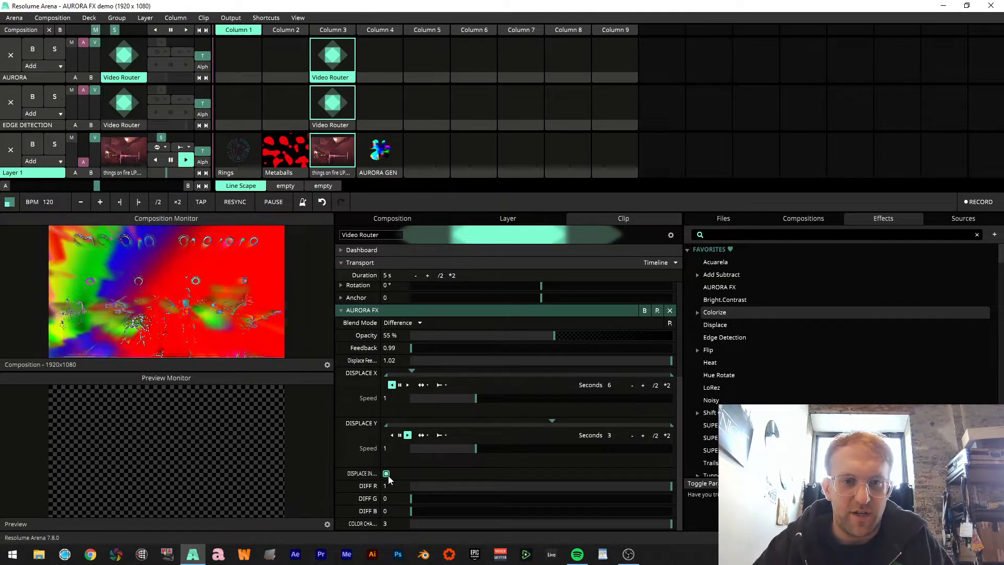
- Stop the things on fire clip in Layer 1 and switch to OBS
{"action": "scroll", "coordinate": [386, 476], "scroll_direction": "up", "scroll_amount": 3}
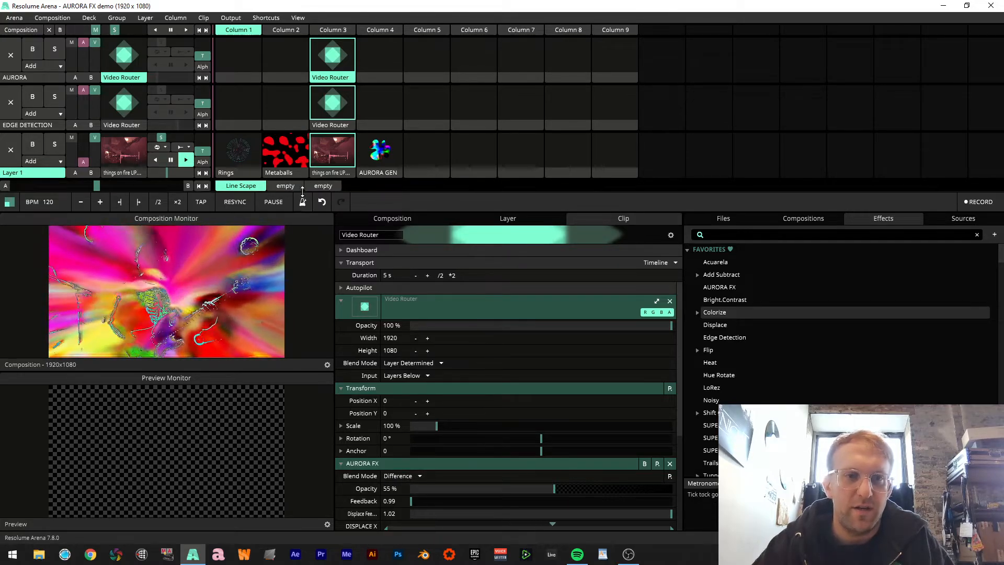
{"action": "left_click", "coordinate": [423, 156]}
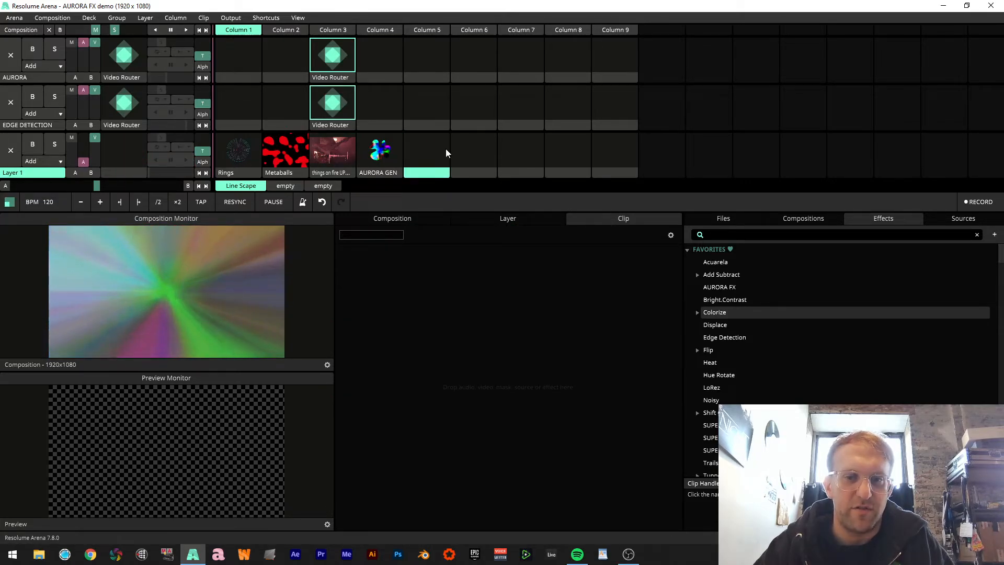
{"action": "left_click", "coordinate": [626, 562]}
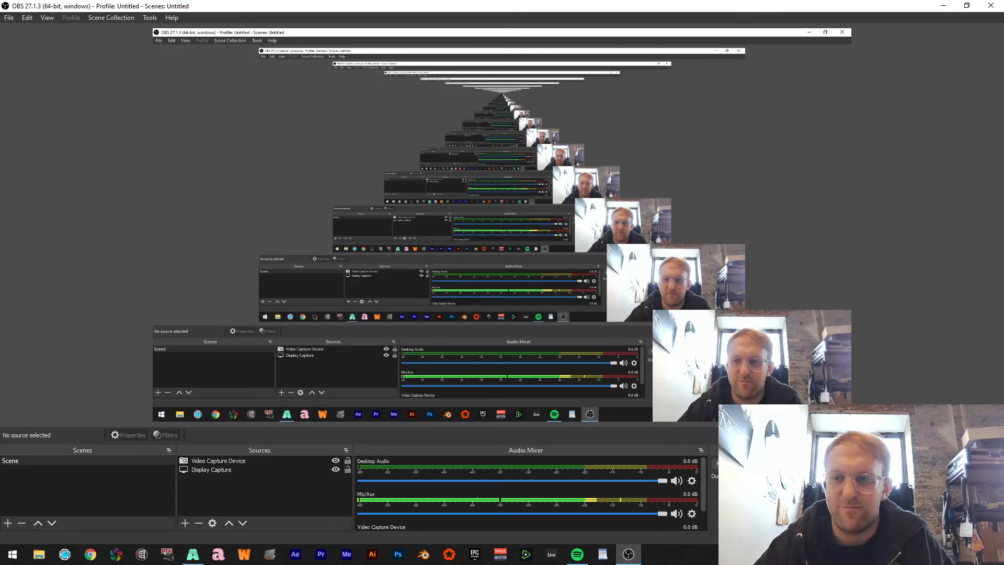